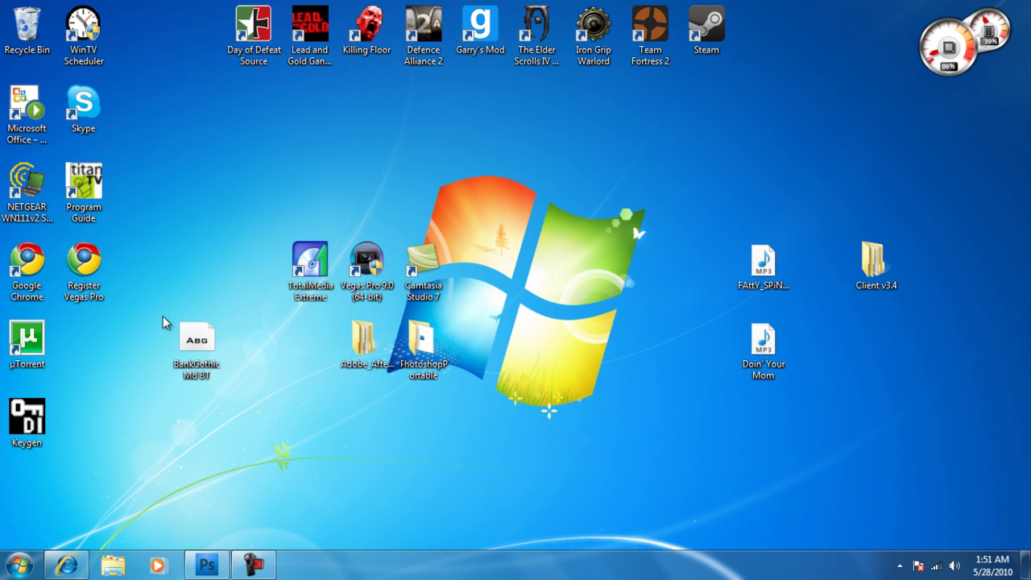
# Step: Drag the BankGothic Md BT font file lower on the Windows 7 desktop
pyautogui.moveTo(162, 317); pyautogui.dragTo(271, 408)
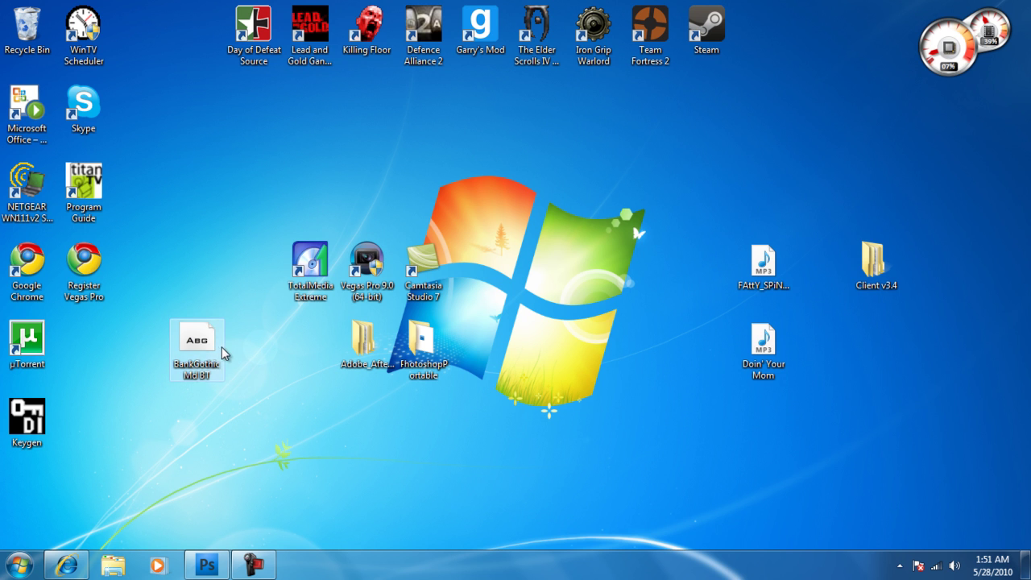
pyautogui.moveTo(223, 352); pyautogui.dragTo(277, 431)
# Step: Install the BankGothic Md BT font, replacing the already installed copy
pyautogui.rightClick(255, 435)
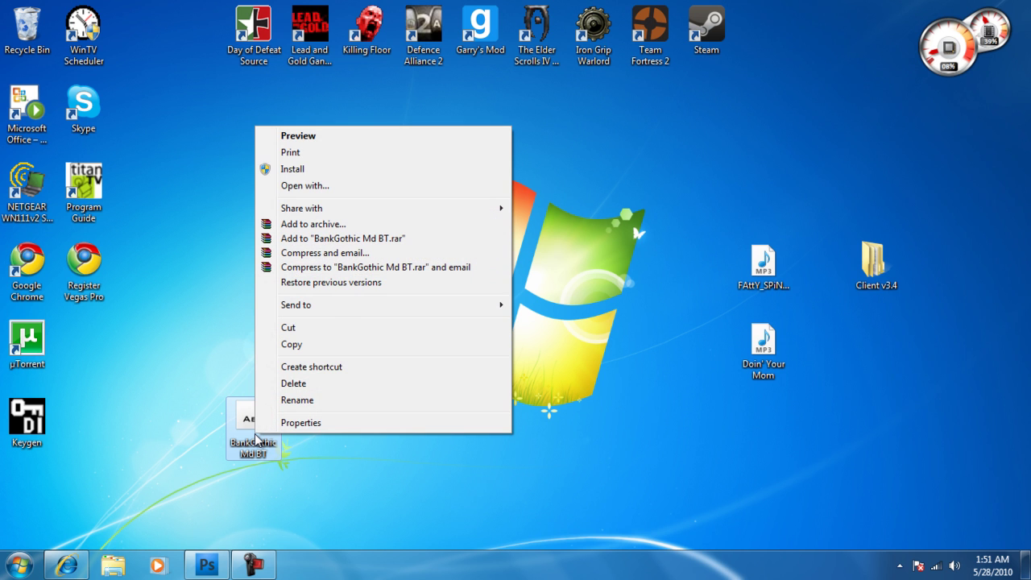
pyautogui.click(283, 170)
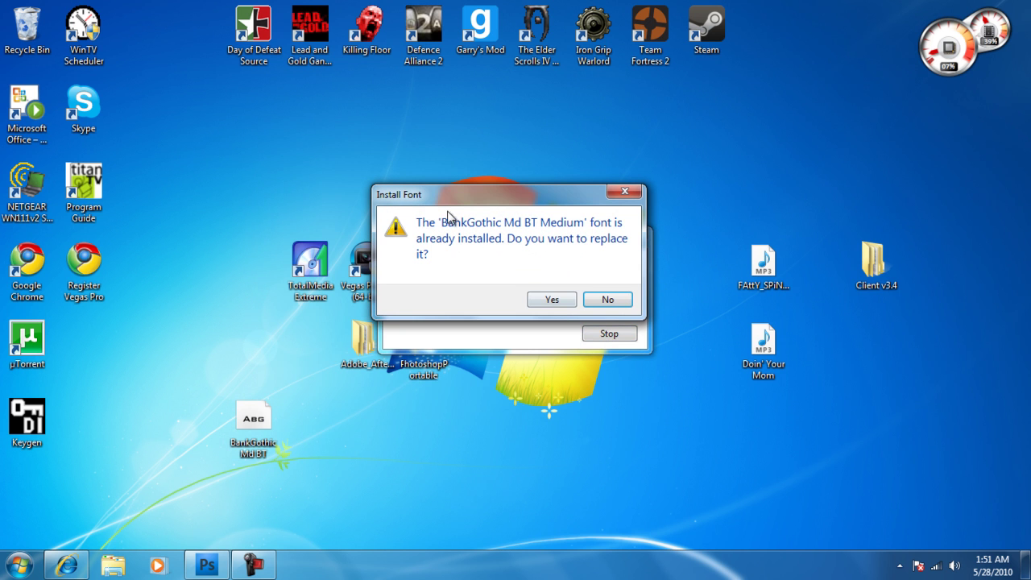
pyautogui.click(604, 303)
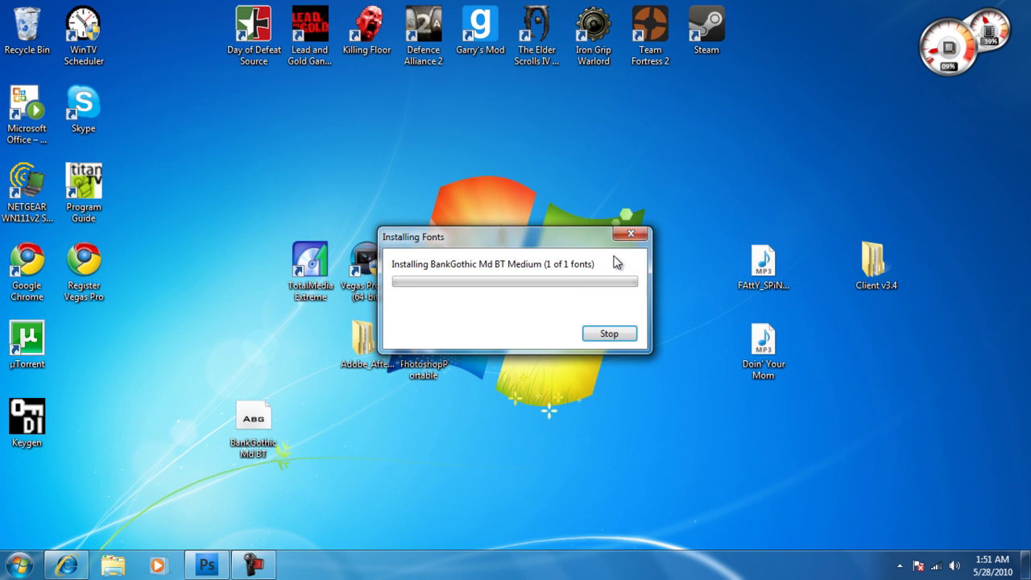
pyautogui.click(630, 233)
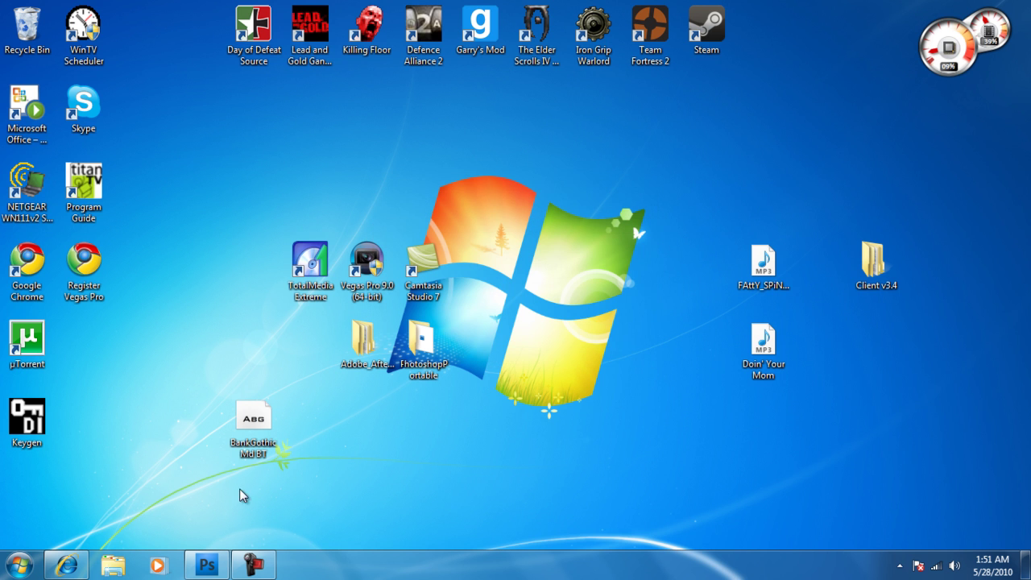
pyautogui.moveTo(233, 367); pyautogui.dragTo(344, 471)
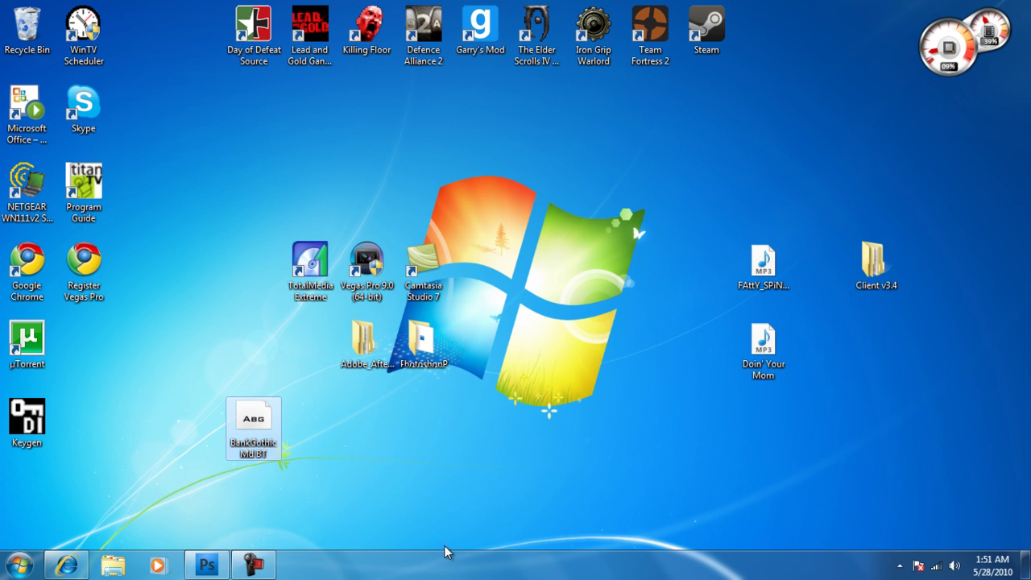
pyautogui.click(195, 396)
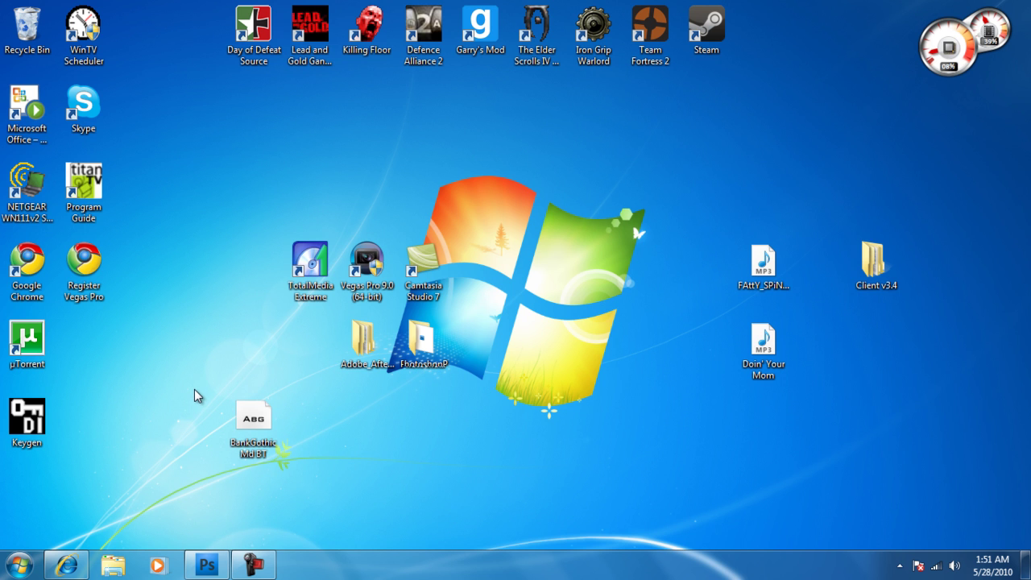
# Step: Bring Photoshop forward and create a new 500 × 500 px transparent document
pyautogui.click(211, 567)
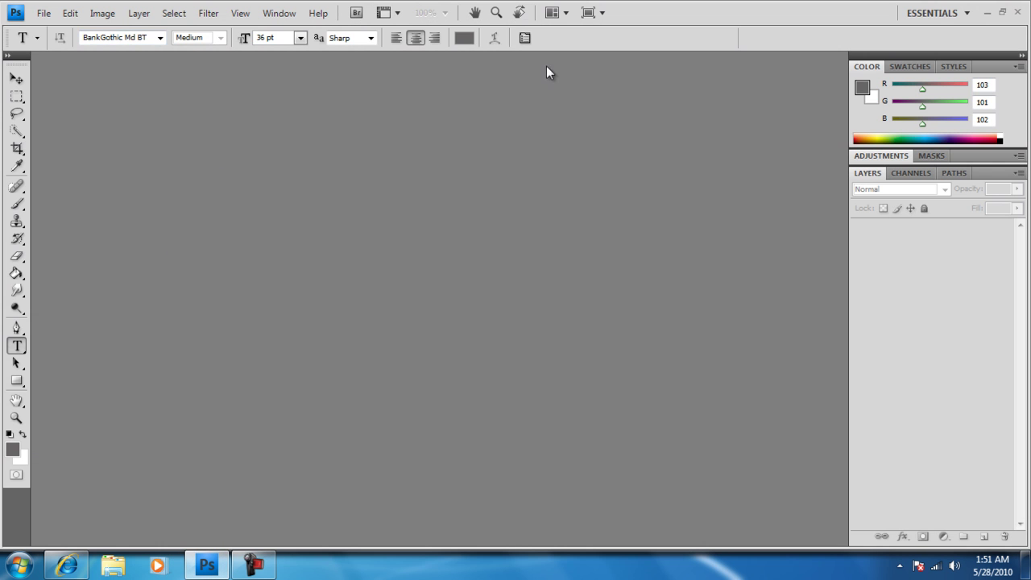
pyautogui.click(44, 13)
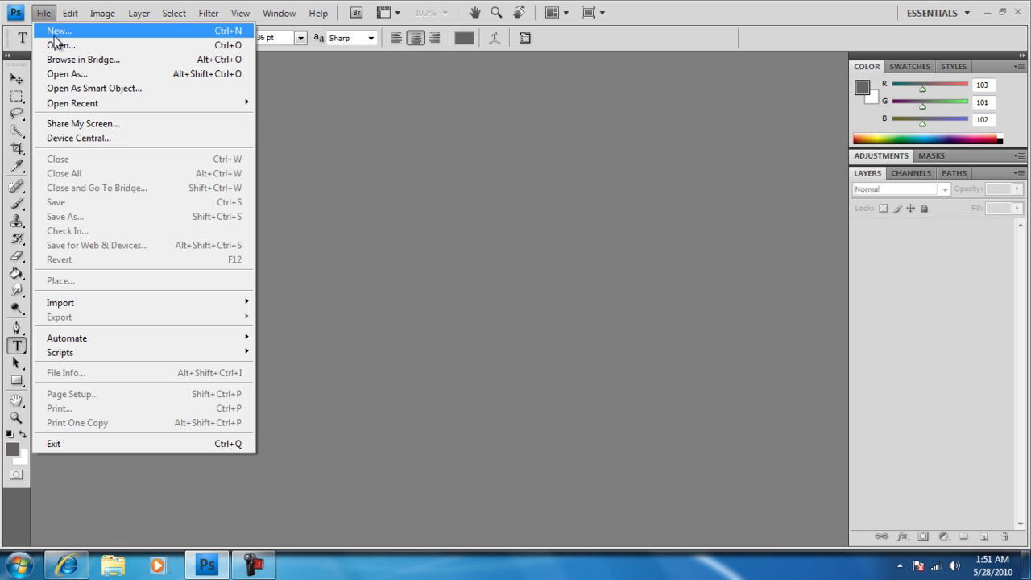
pyautogui.click(54, 32)
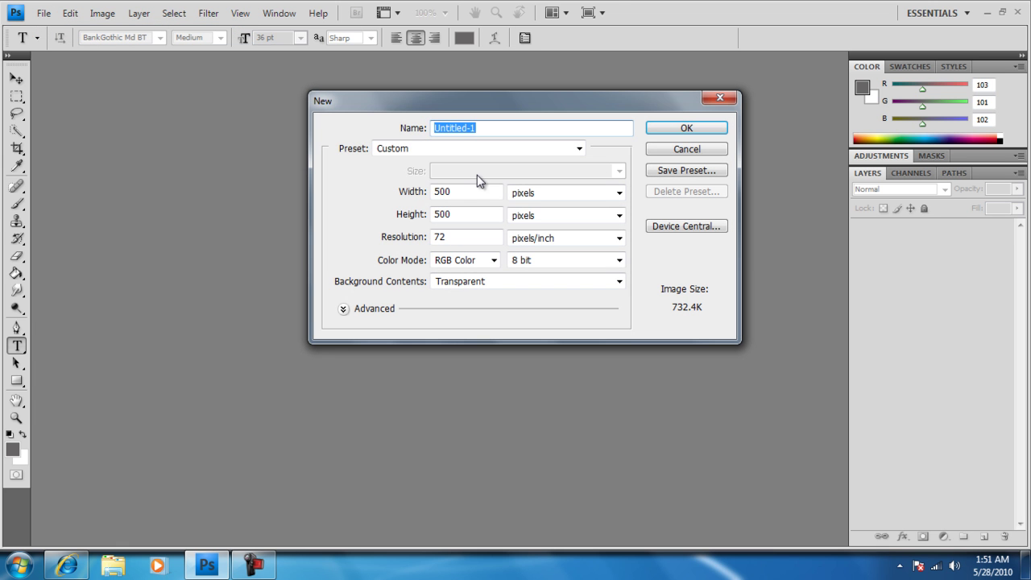
pyautogui.click(686, 128)
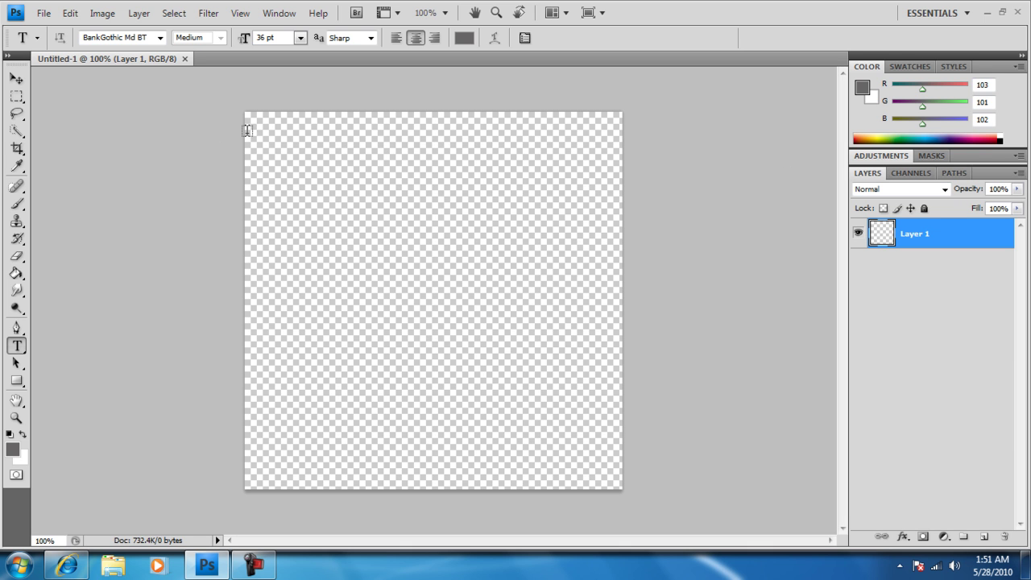
# Step: Draw a text box across the top, set text colour to #eeffee, and start typing the title
pyautogui.moveTo(246, 133)
pyautogui.mouseDown()
pyautogui.moveTo(607, 277)
pyautogui.moveTo(622, 264)
pyautogui.mouseUp()
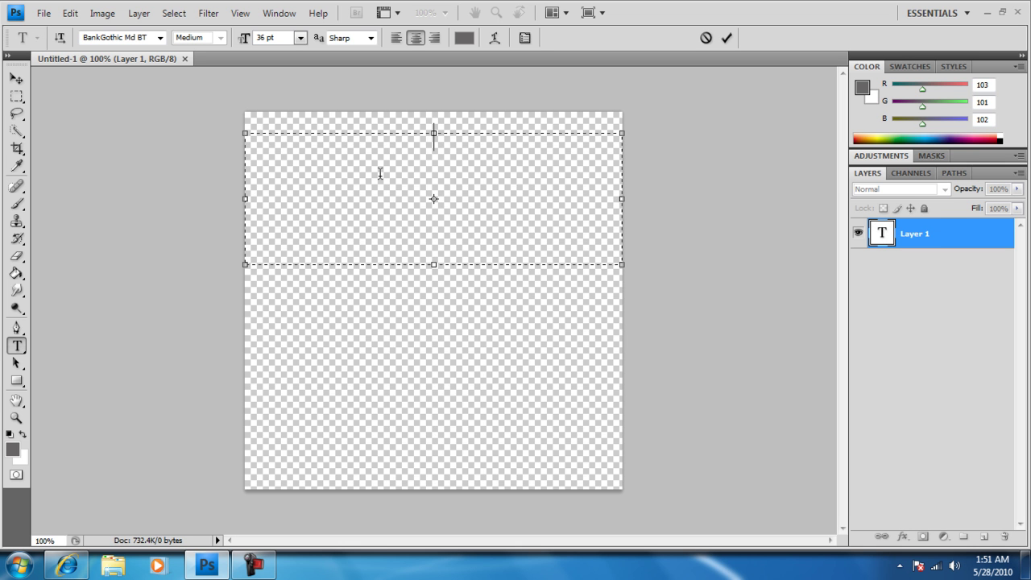
pyautogui.write('H')
pyautogui.press('BackSpace')
pyautogui.click(465, 39)
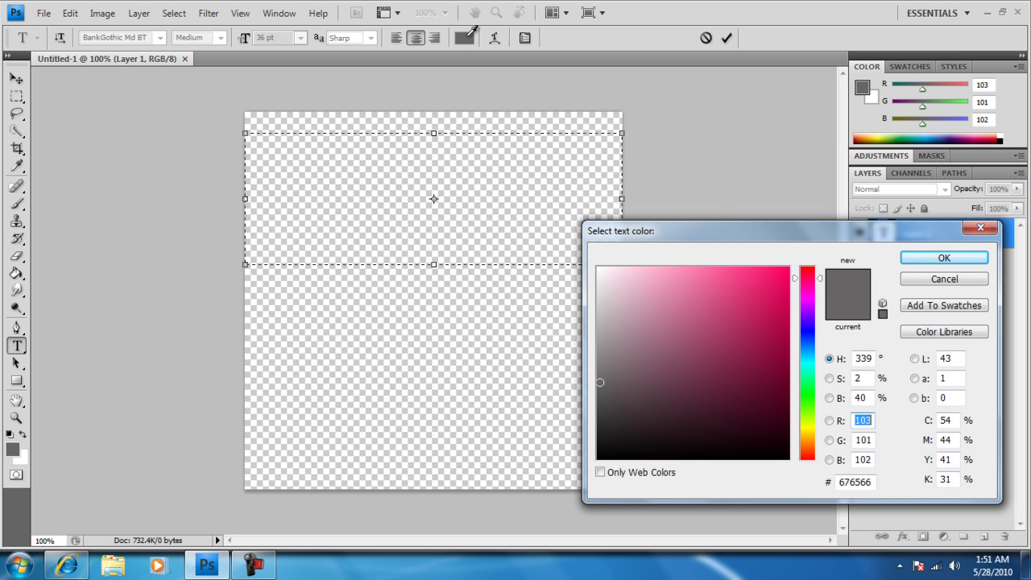
pyautogui.doubleClick(869, 483)
pyautogui.press('BackSpace')
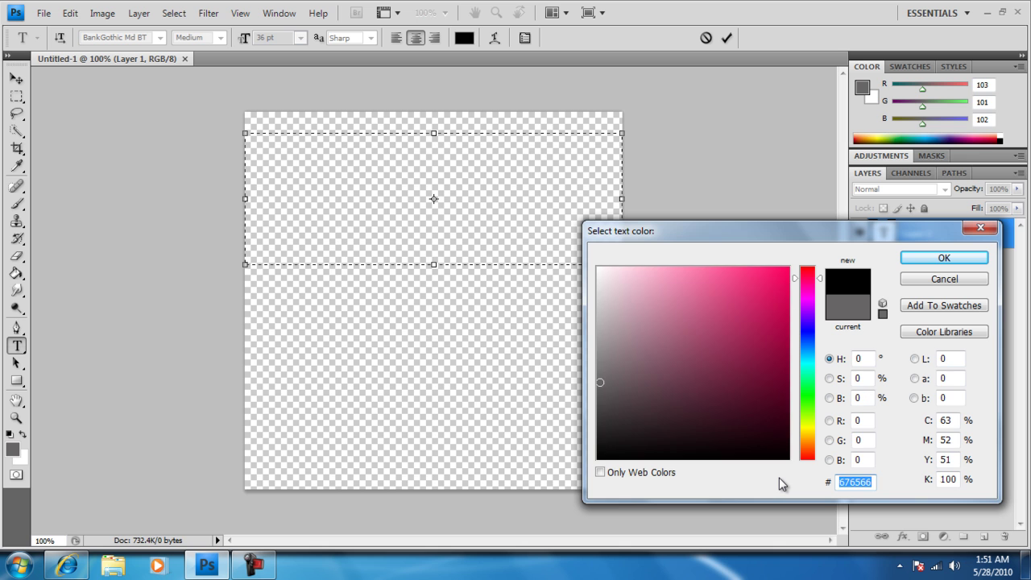
pyautogui.write('eeff')
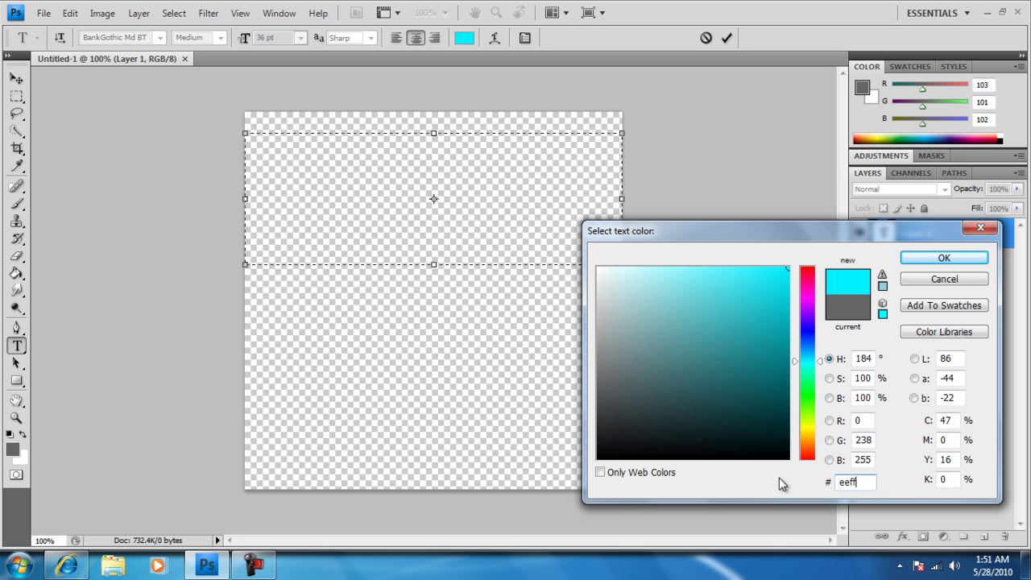
pyautogui.write('ee')
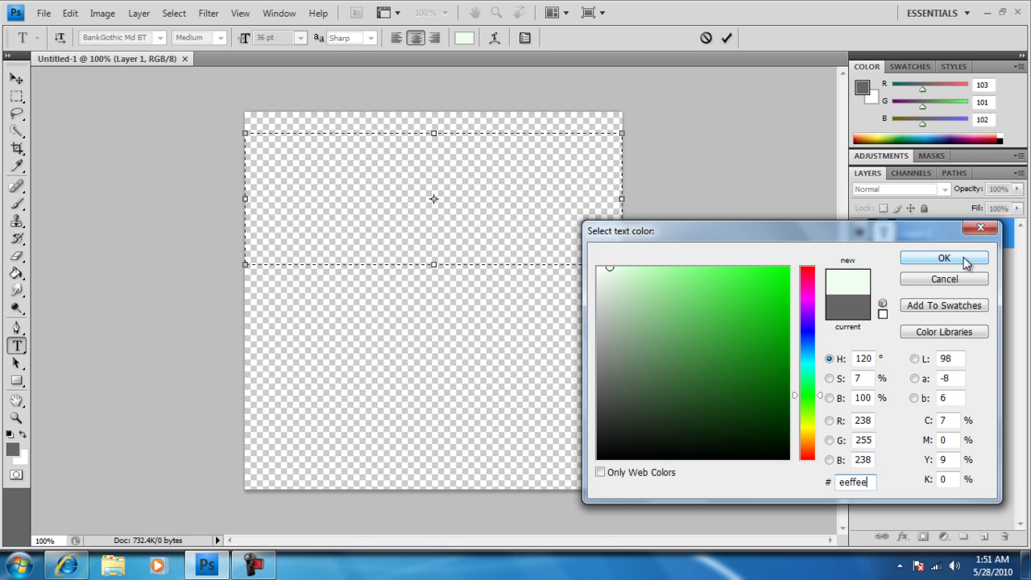
pyautogui.click(965, 257)
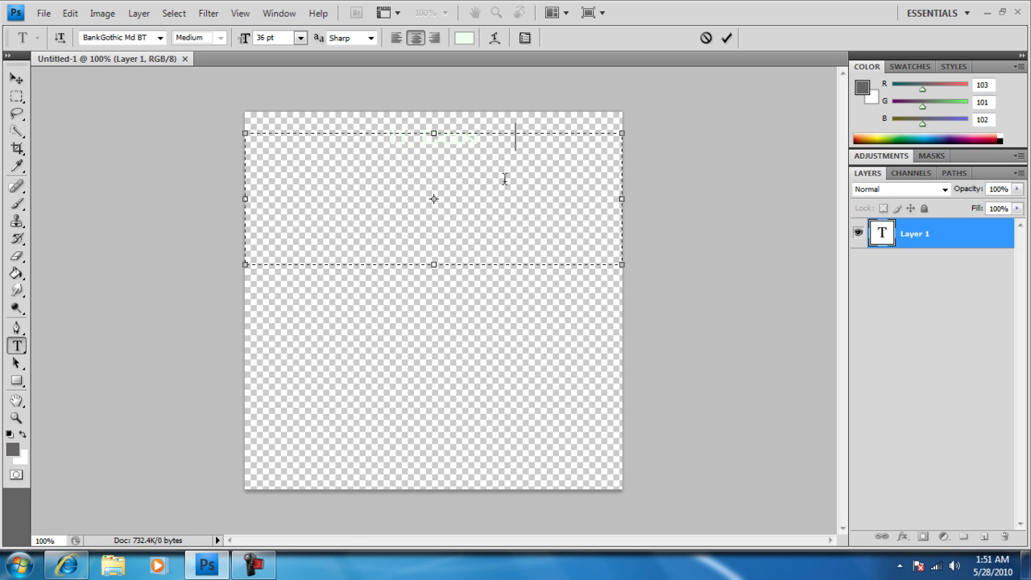
pyautogui.write('TEXT TEXT T')
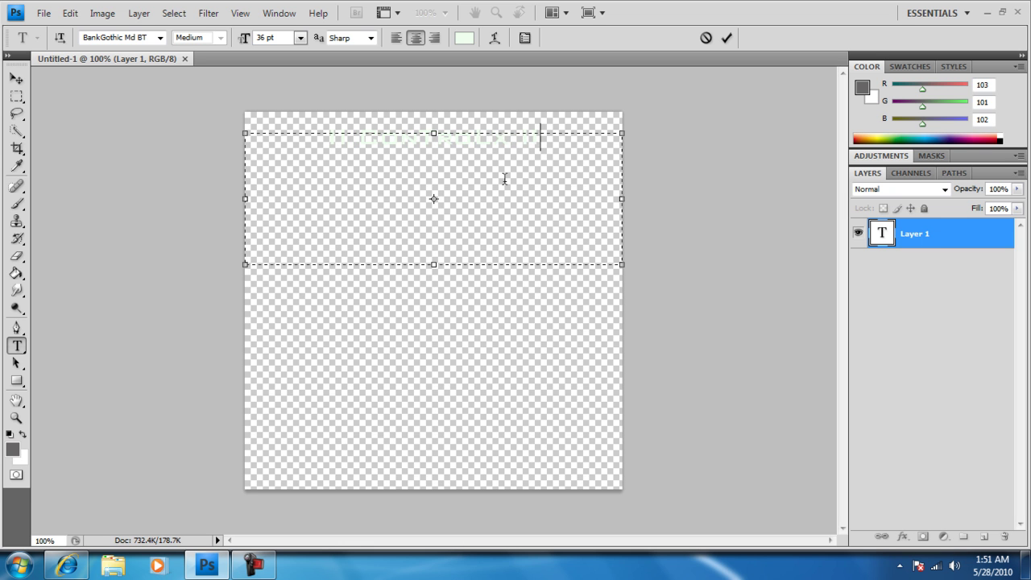
# Step: Commit the title text and add a new empty layer beneath the text layer
pyautogui.click(941, 232)
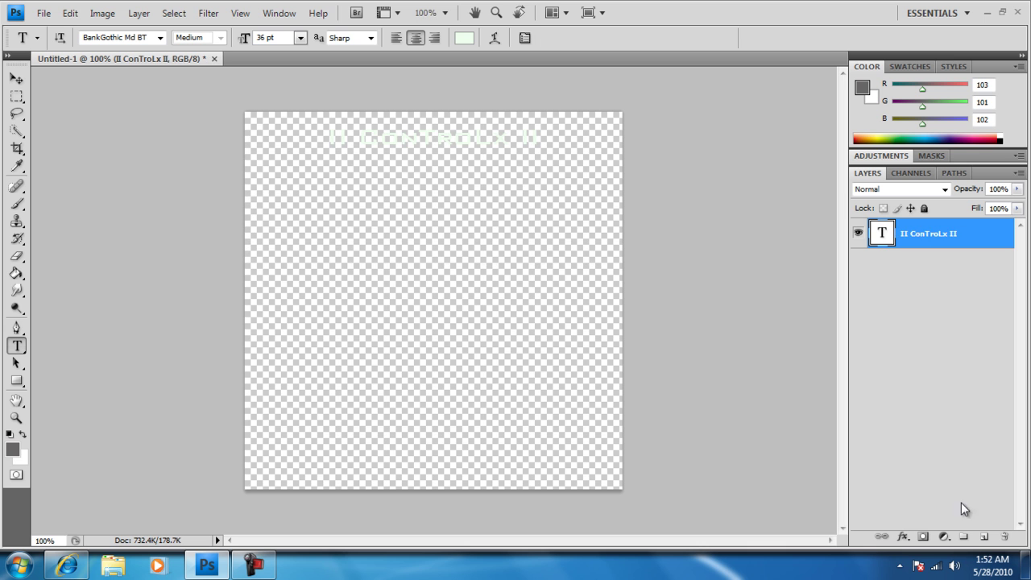
pyautogui.click(984, 537)
pyautogui.moveTo(906, 238); pyautogui.dragTo(903, 296)
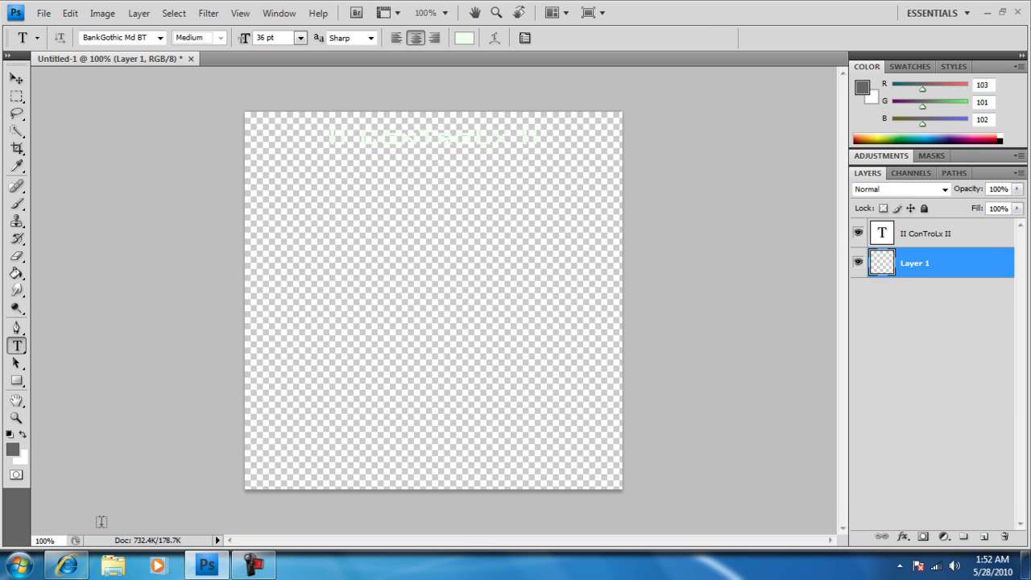
# Step: Fill the new layer with solid black using the Paint Bucket and reselect the text layer
pyautogui.click(13, 449)
pyautogui.moveTo(741, 361); pyautogui.dragTo(573, 506)
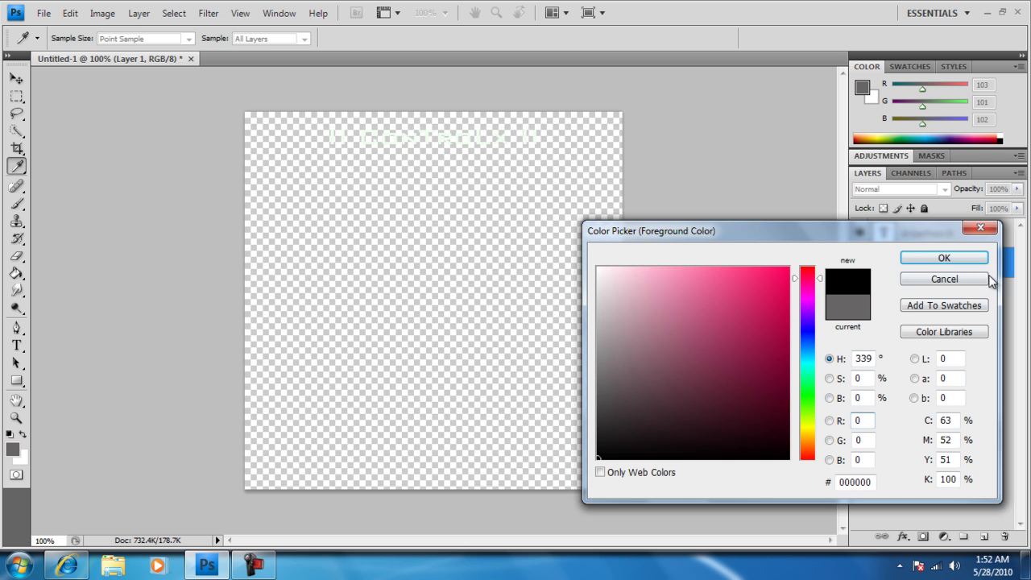
pyautogui.click(966, 259)
pyautogui.click(16, 274)
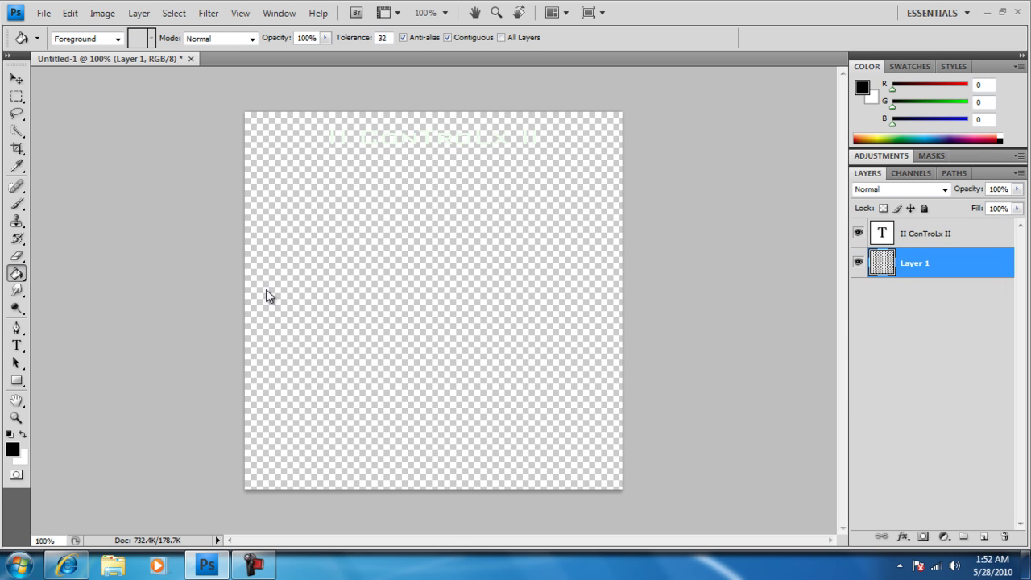
pyautogui.click(268, 295)
pyautogui.click(932, 240)
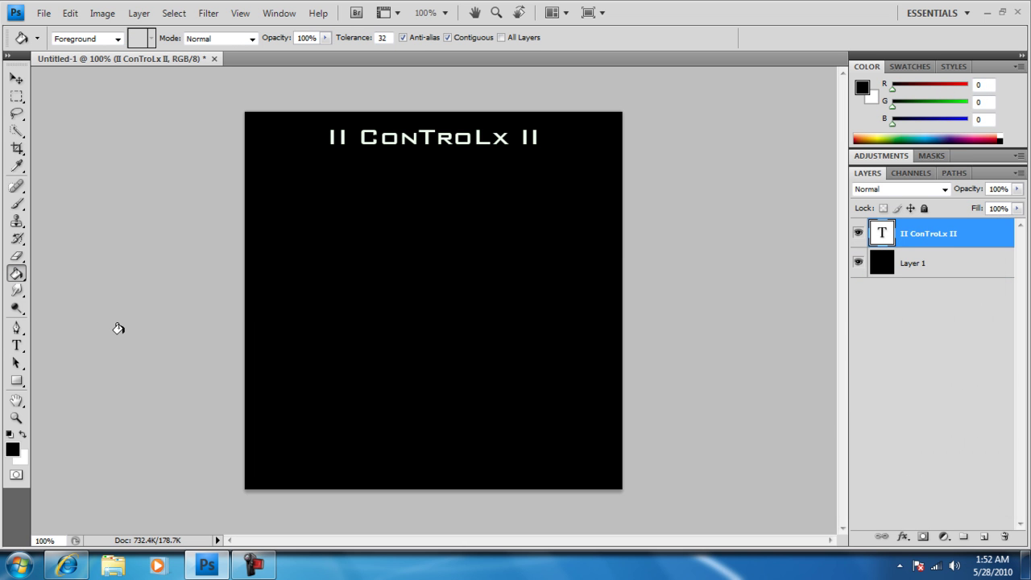
# Step: Apply an Outer Glow to the text with colour #7dff6e at 90% opacity
pyautogui.click(903, 536)
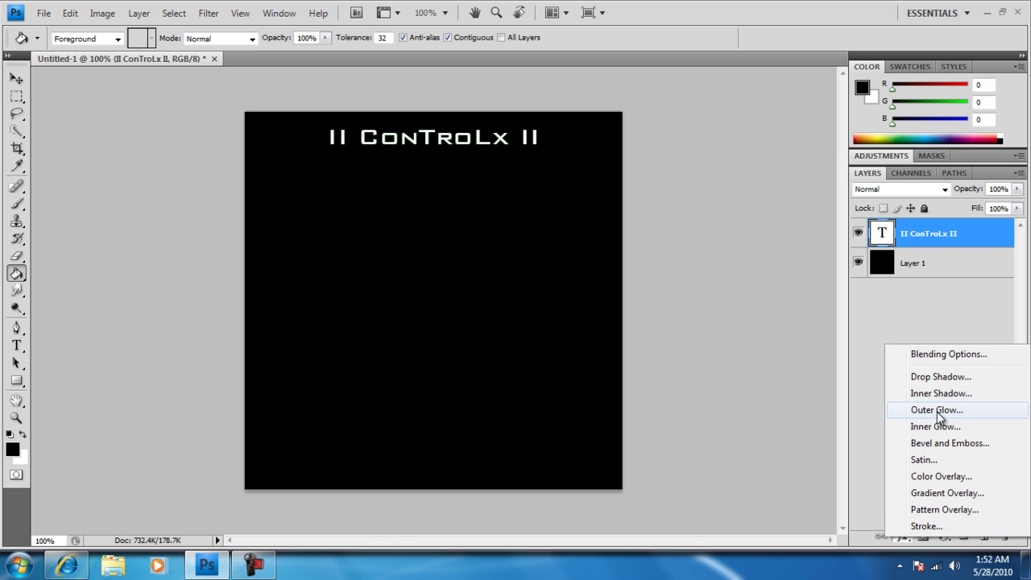
pyautogui.click(936, 410)
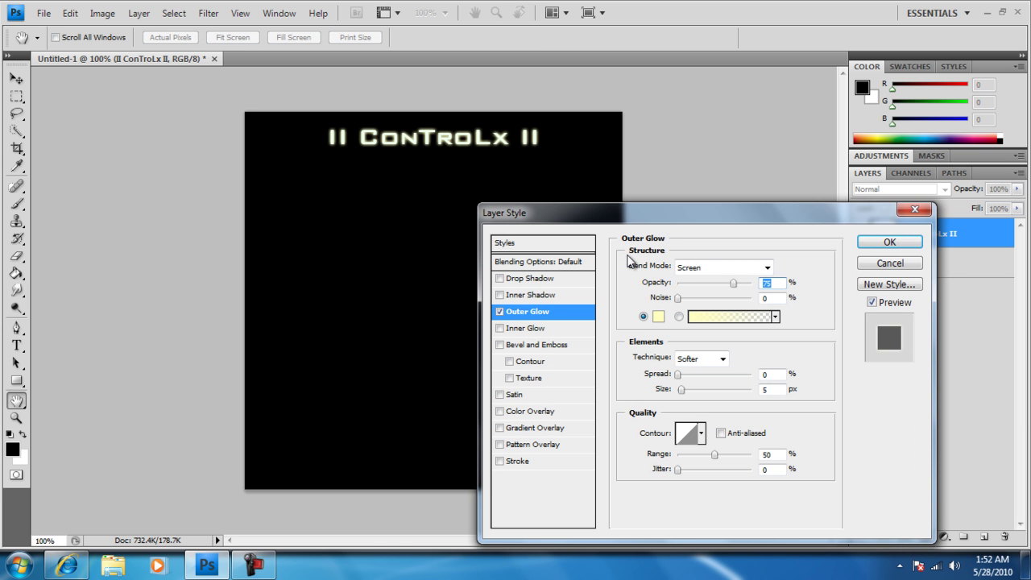
pyautogui.click(658, 316)
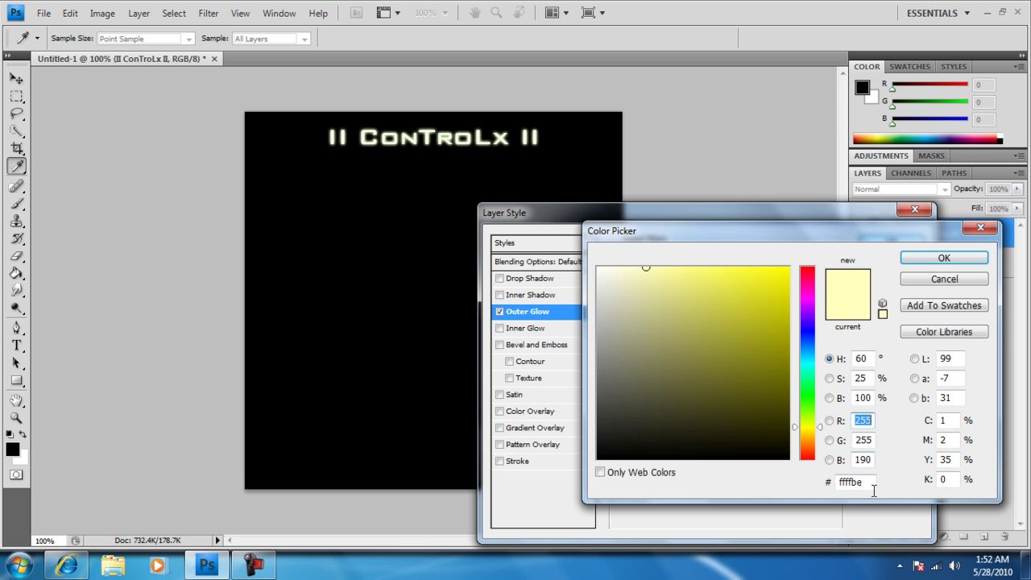
pyautogui.moveTo(797, 231); pyautogui.dragTo(1029, 188)
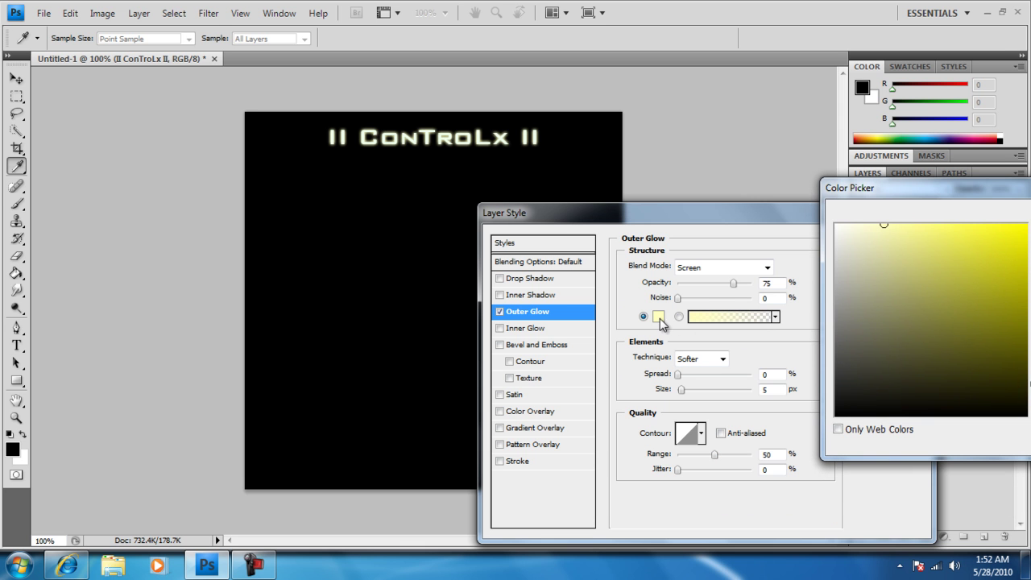
pyautogui.moveTo(900, 189); pyautogui.dragTo(570, 196)
pyautogui.doubleClick(761, 443)
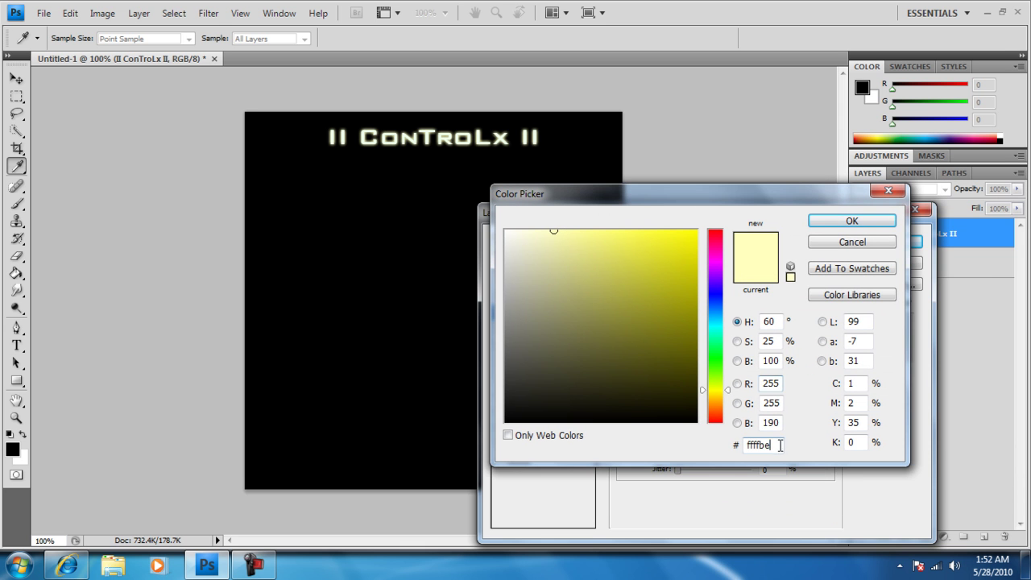
pyautogui.press('BackSpace')
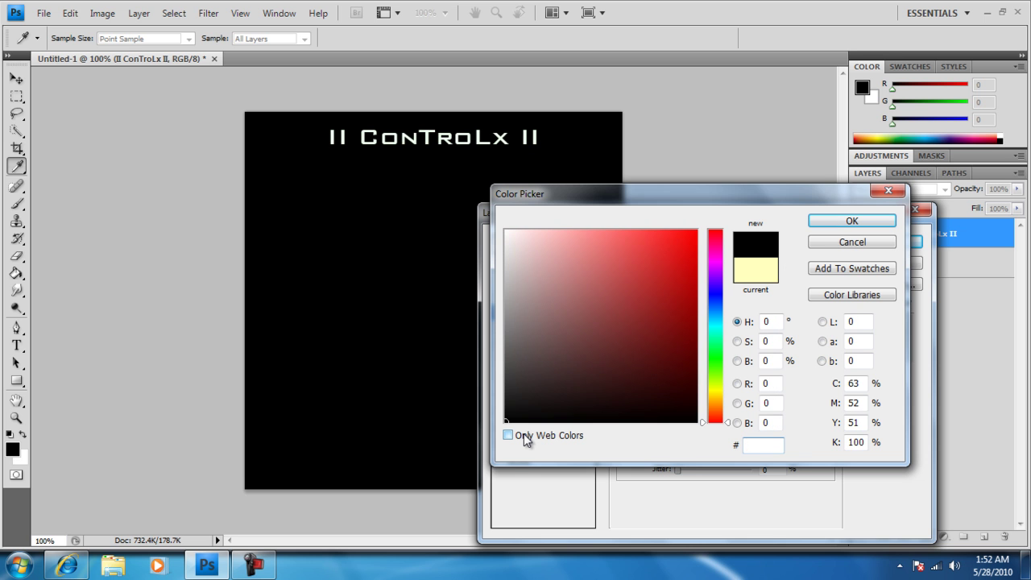
pyautogui.write('7df')
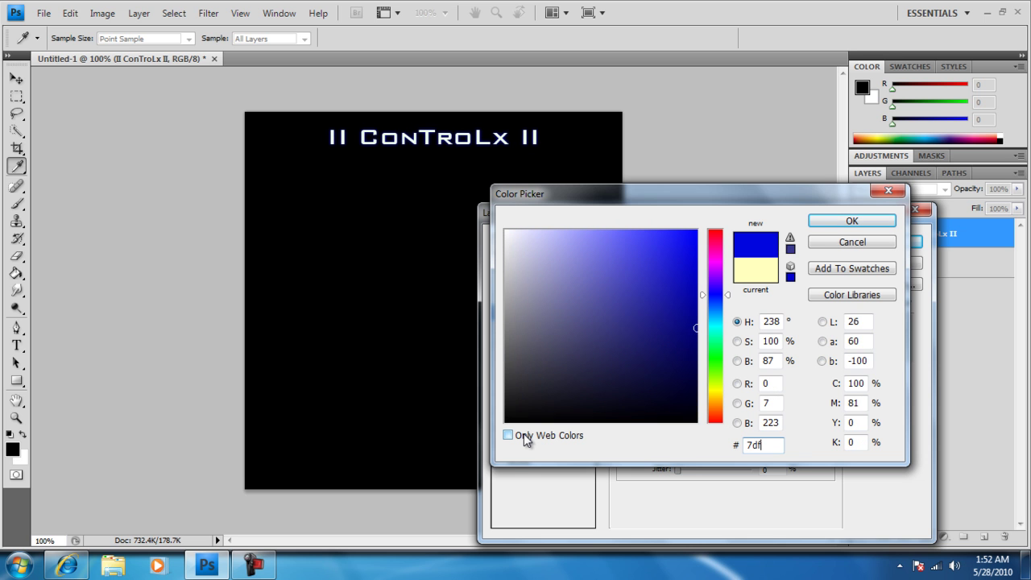
pyautogui.write('f6e')
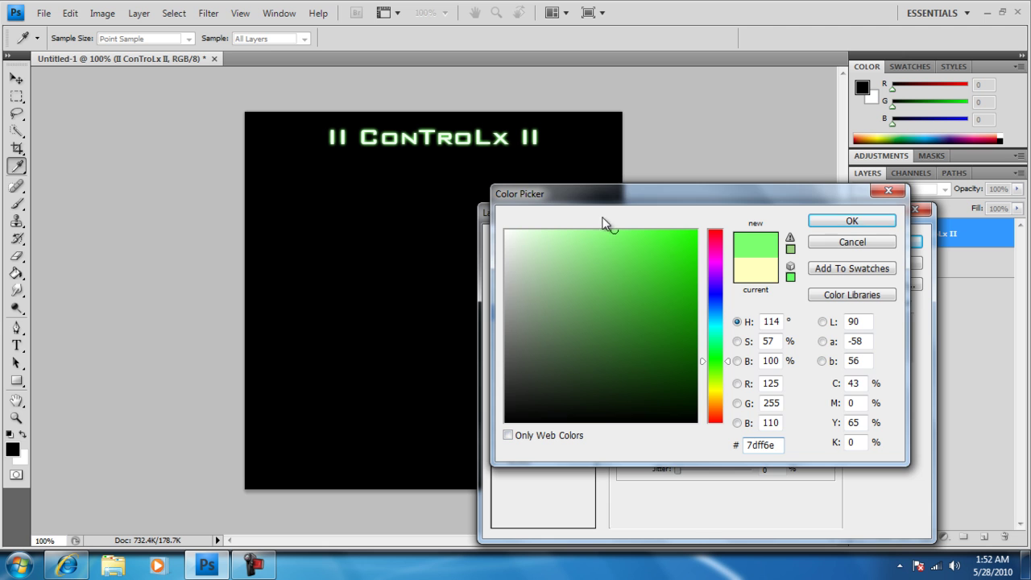
pyautogui.click(852, 220)
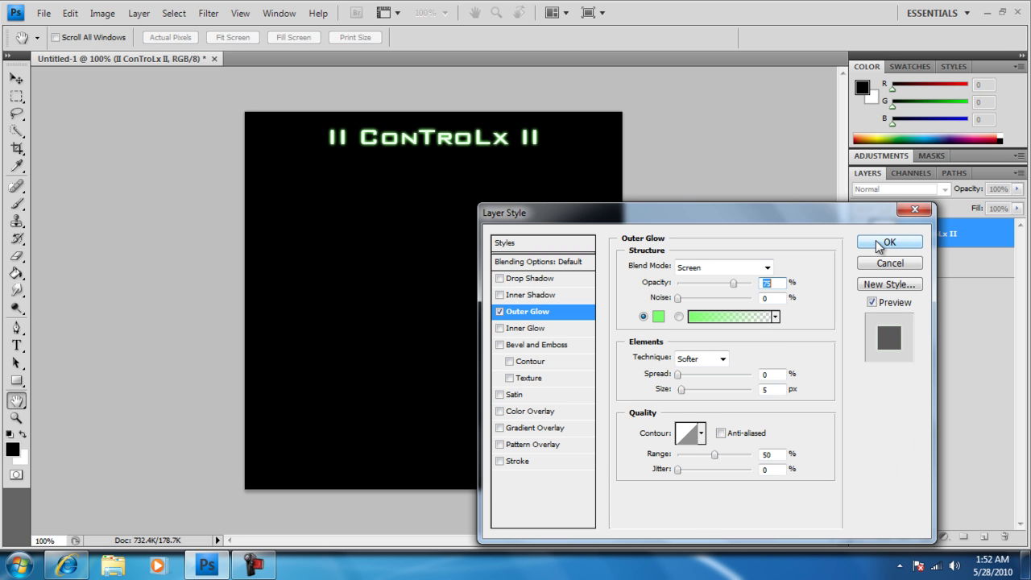
pyautogui.moveTo(733, 284)
pyautogui.mouseDown()
pyautogui.moveTo(744, 284)
pyautogui.moveTo(741, 293)
pyautogui.mouseUp()
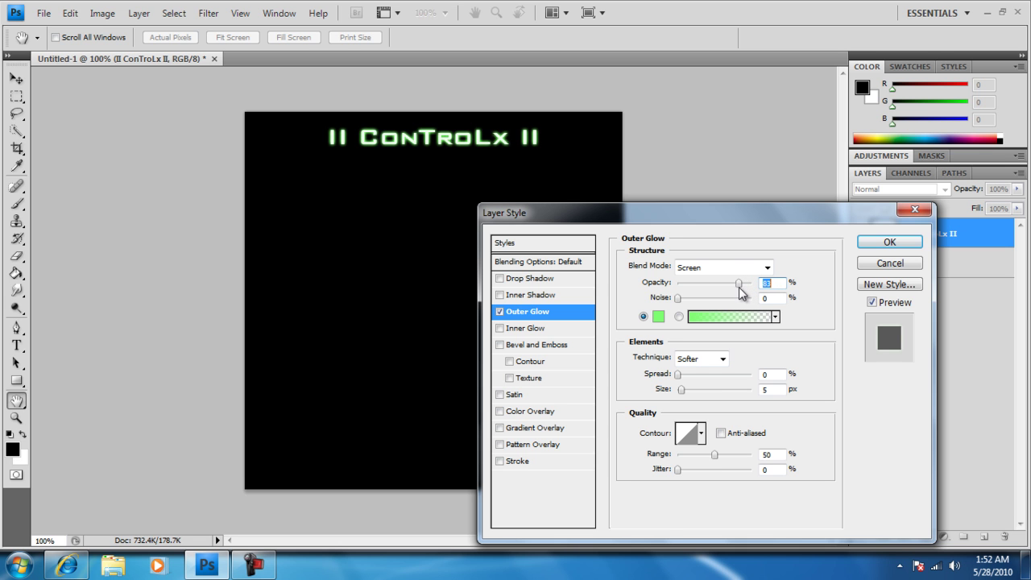
pyautogui.click(889, 242)
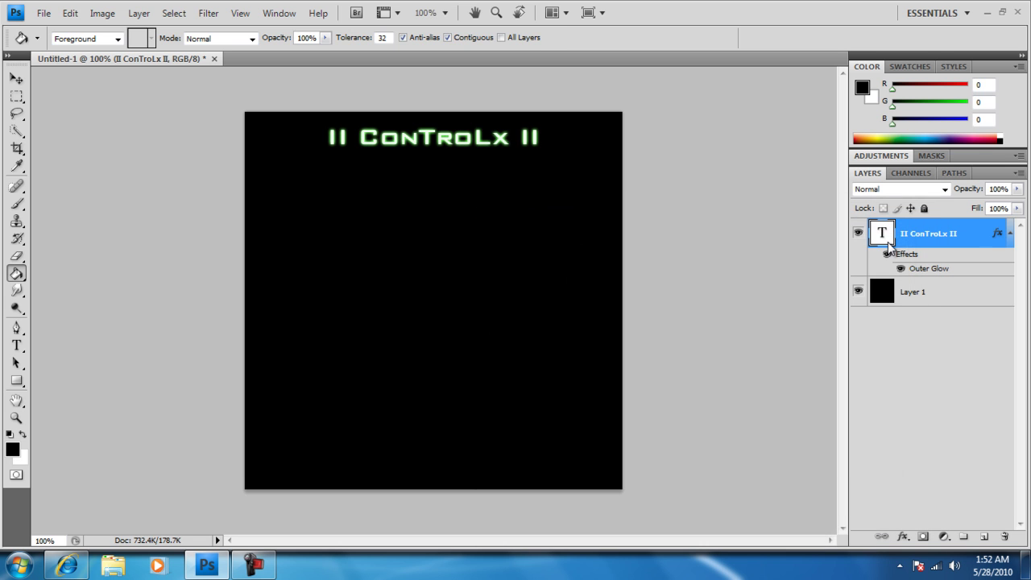
# Step: Add an empty layer and create a new 1 × 3 px transparent document
pyautogui.click(983, 537)
pyautogui.click(44, 13)
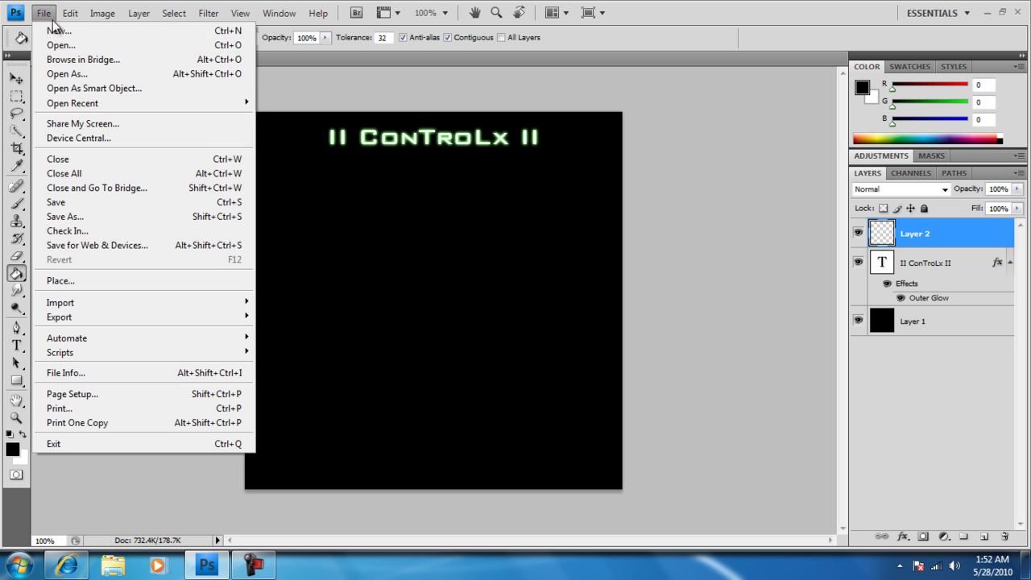
pyautogui.click(64, 31)
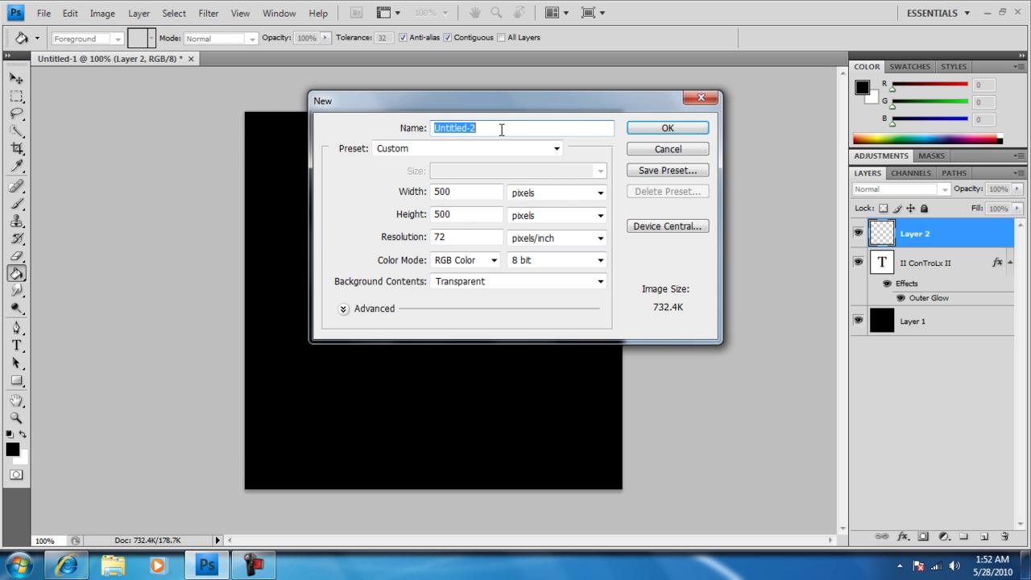
pyautogui.press('Tab')
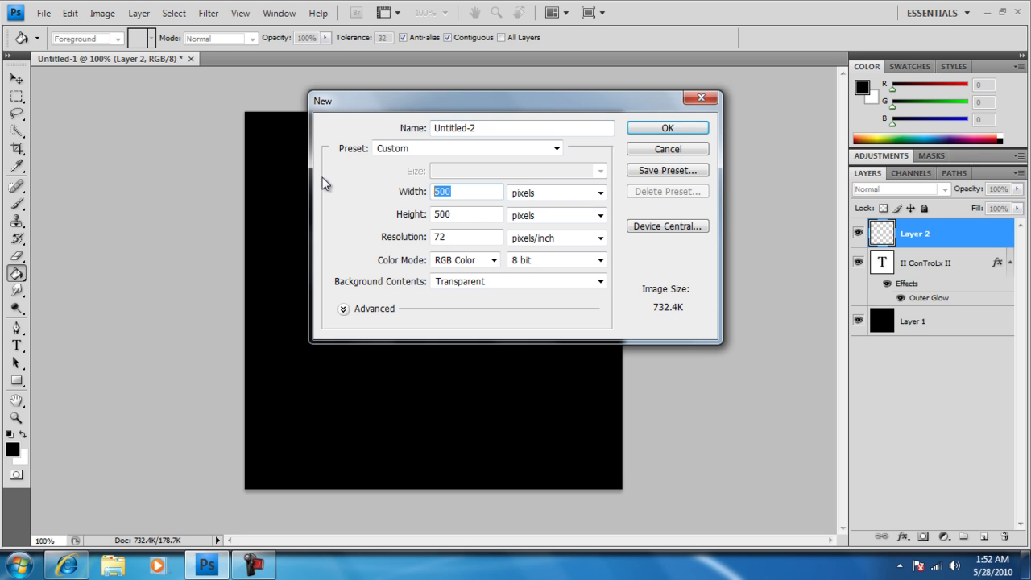
pyautogui.write('1')
pyautogui.press('Tab')
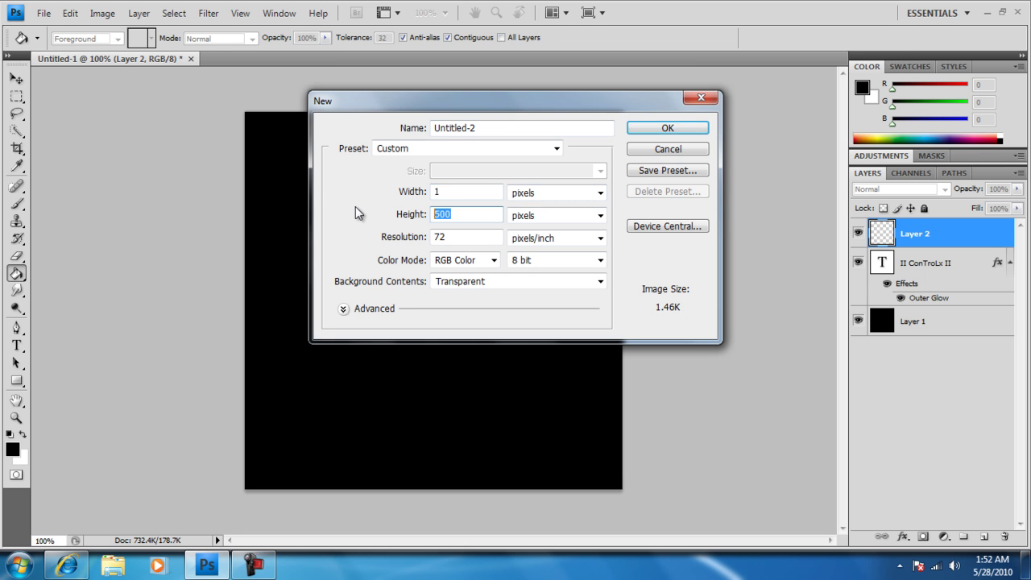
pyautogui.write('2')
pyautogui.press('BackSpace')
pyautogui.write('3')
pyautogui.click(668, 129)
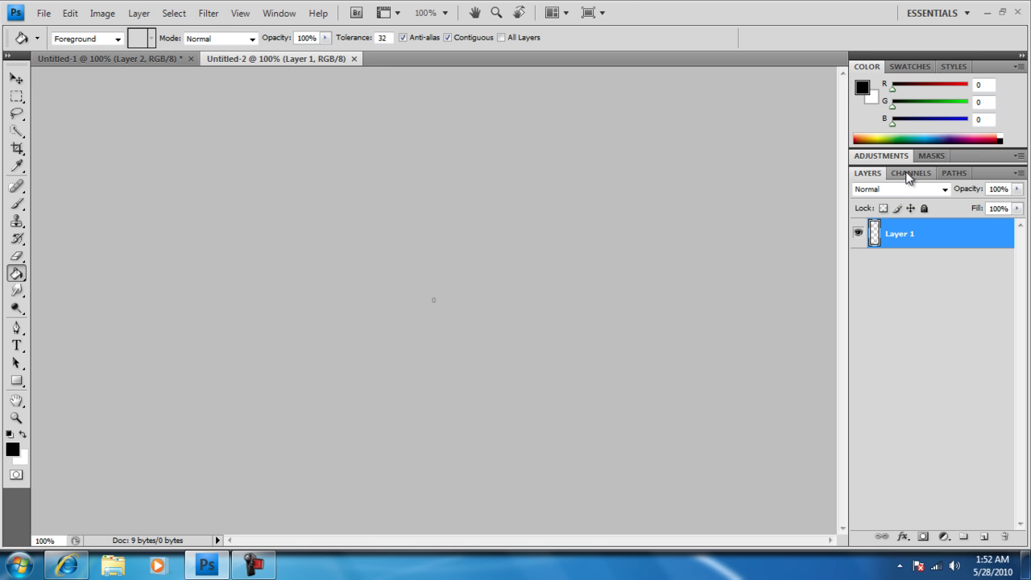
# Step: Zoom the tiny new document to 900%
pyautogui.click(445, 14)
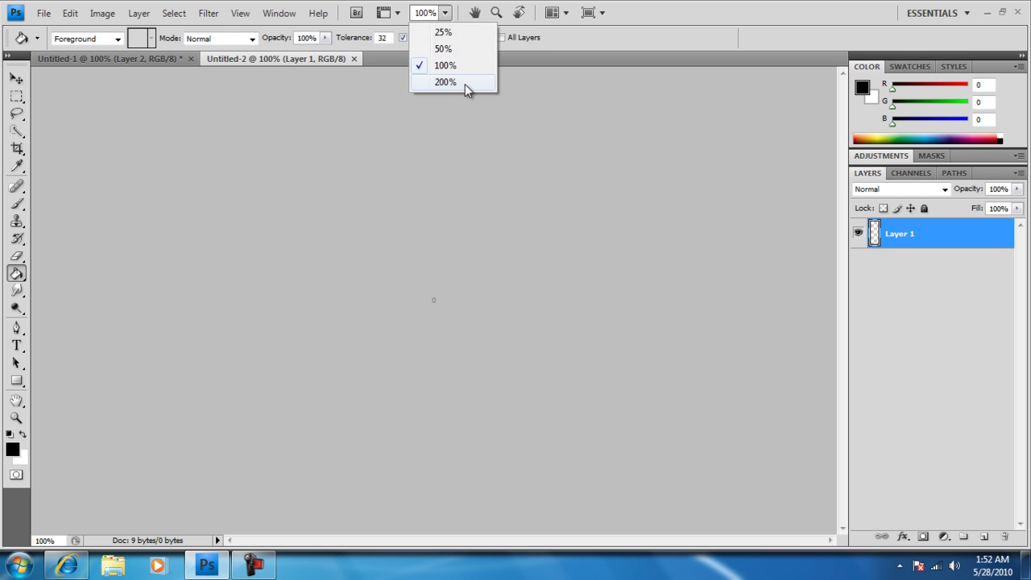
pyautogui.click(466, 83)
pyautogui.click(438, 15)
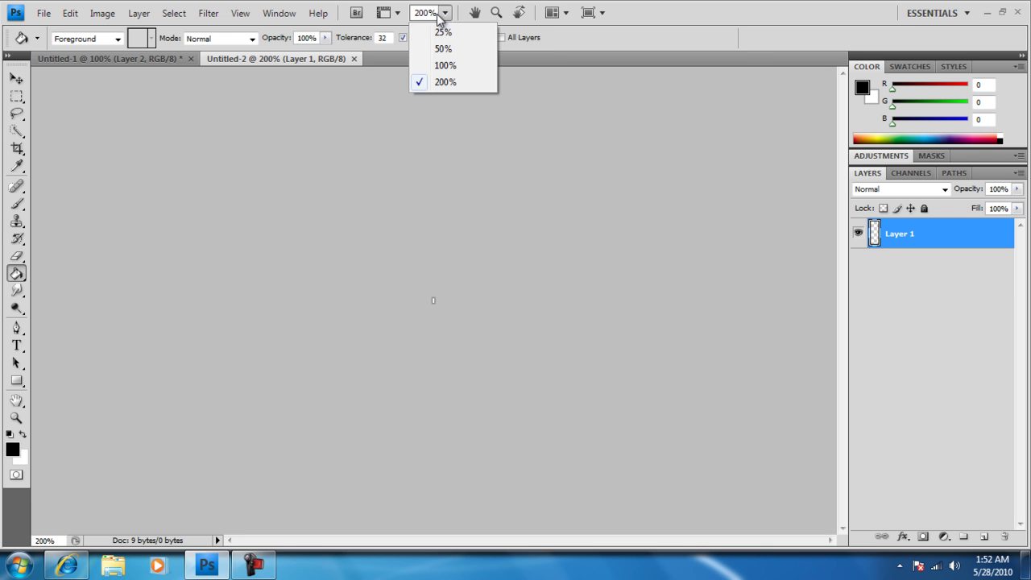
pyautogui.click(434, 12)
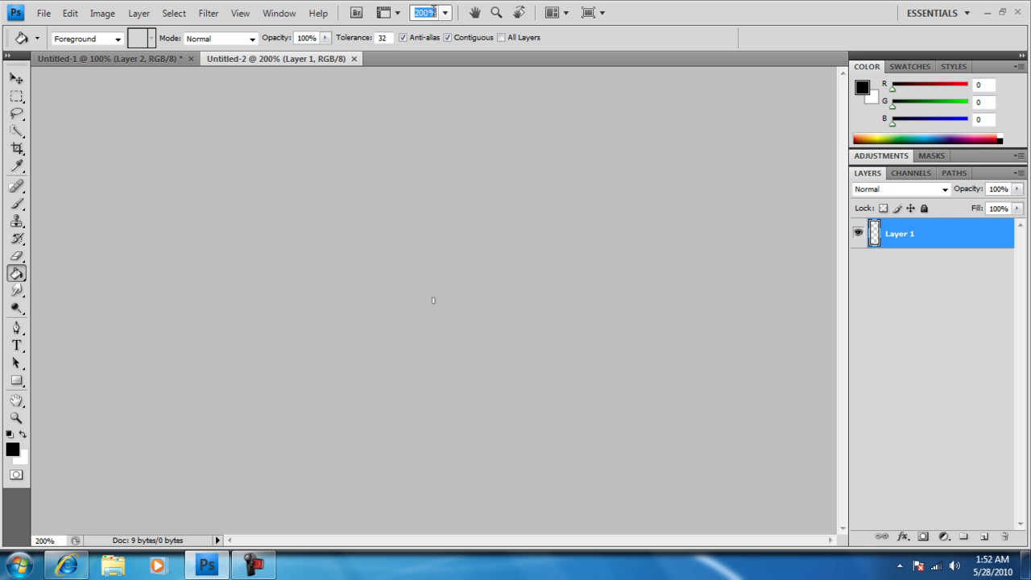
pyautogui.write('70')
pyautogui.click(434, 12)
pyautogui.write('1')
pyautogui.press('Return')
# Step: Paint the middle pixel of the 1 × 3 document black with the Pencil tool
pyautogui.click(44, 13)
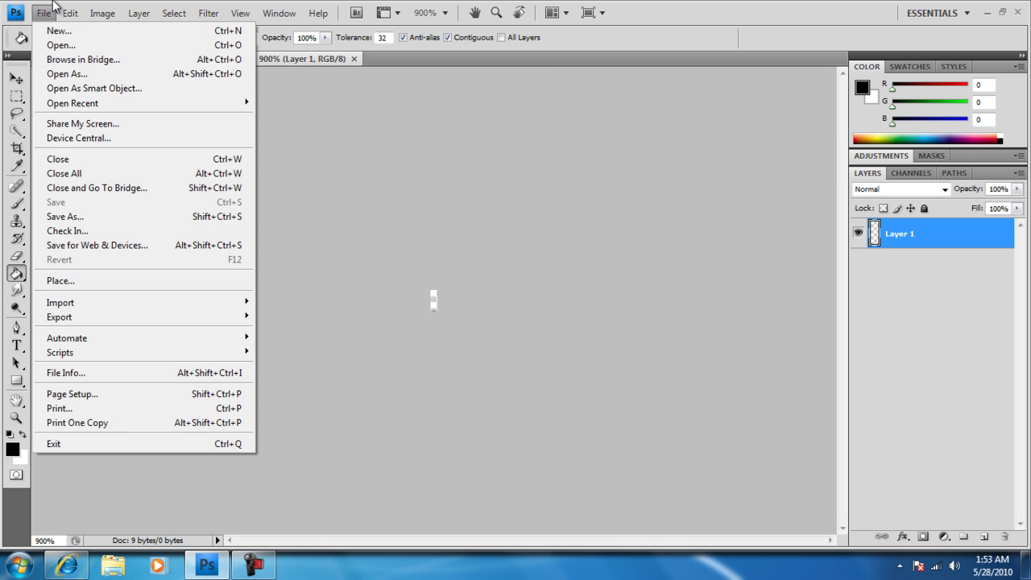
pyautogui.press('Escape')
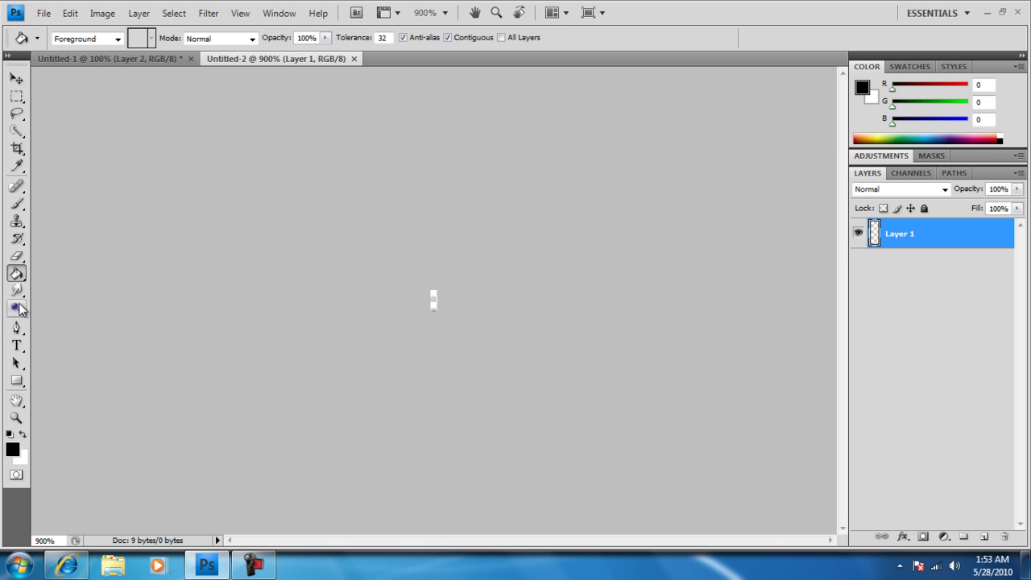
pyautogui.moveTo(17, 202); pyautogui.dragTo(78, 237)
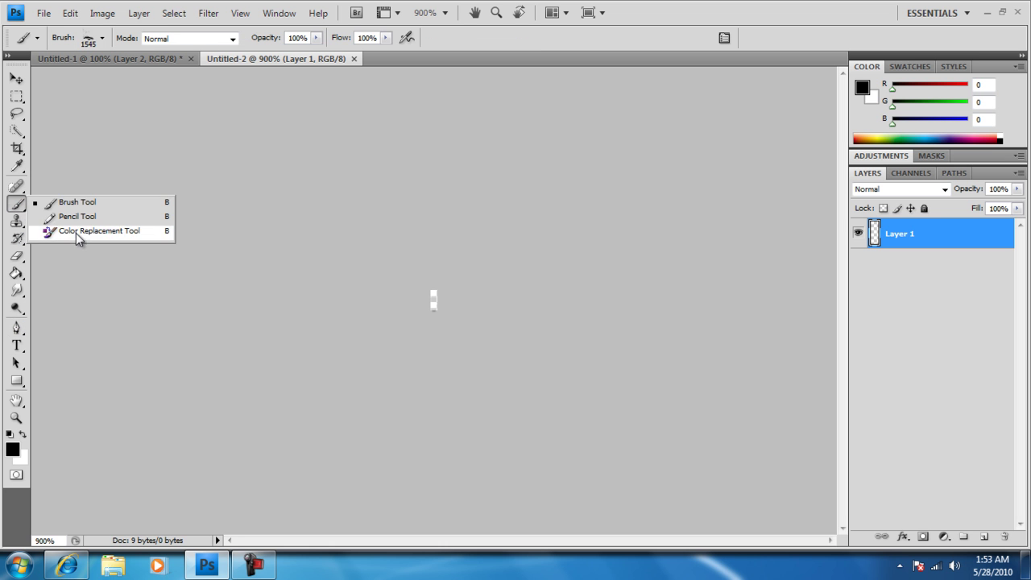
pyautogui.click(75, 219)
pyautogui.click(14, 450)
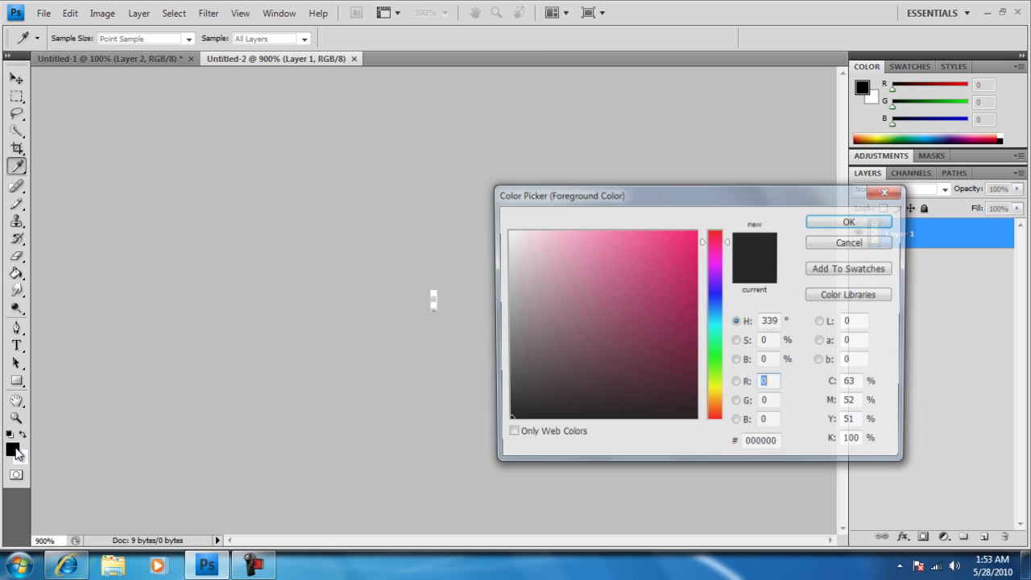
pyautogui.click(846, 222)
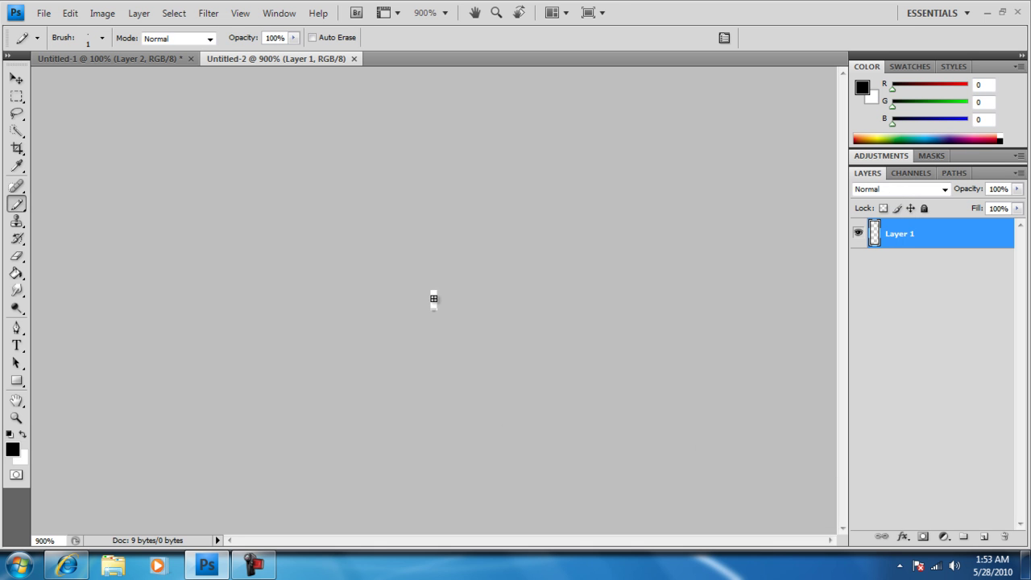
pyautogui.click(434, 299)
pyautogui.click(164, 16)
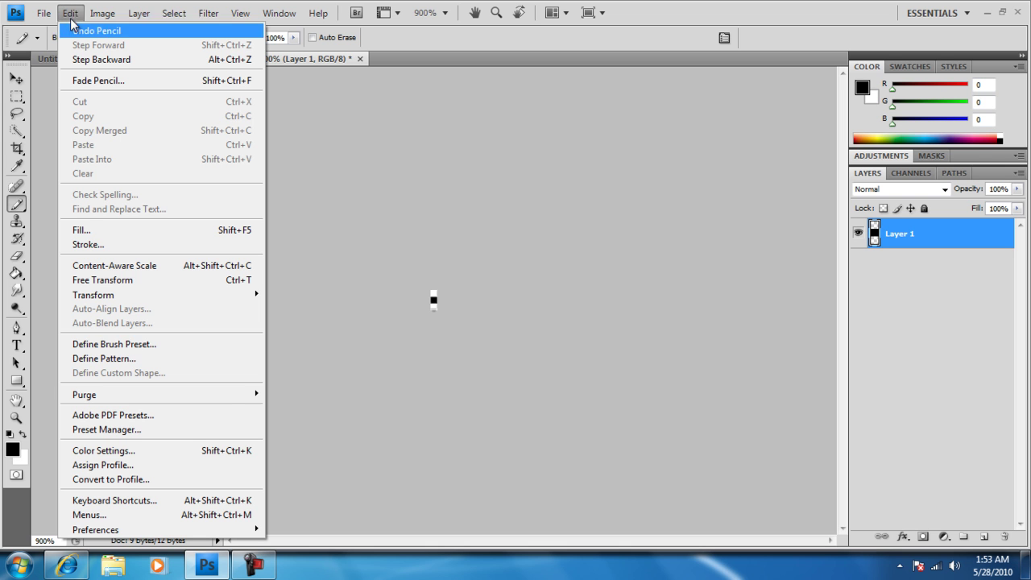
# Step: Define the tiny image as a pattern named 'NW2 Lines'
pyautogui.click(179, 359)
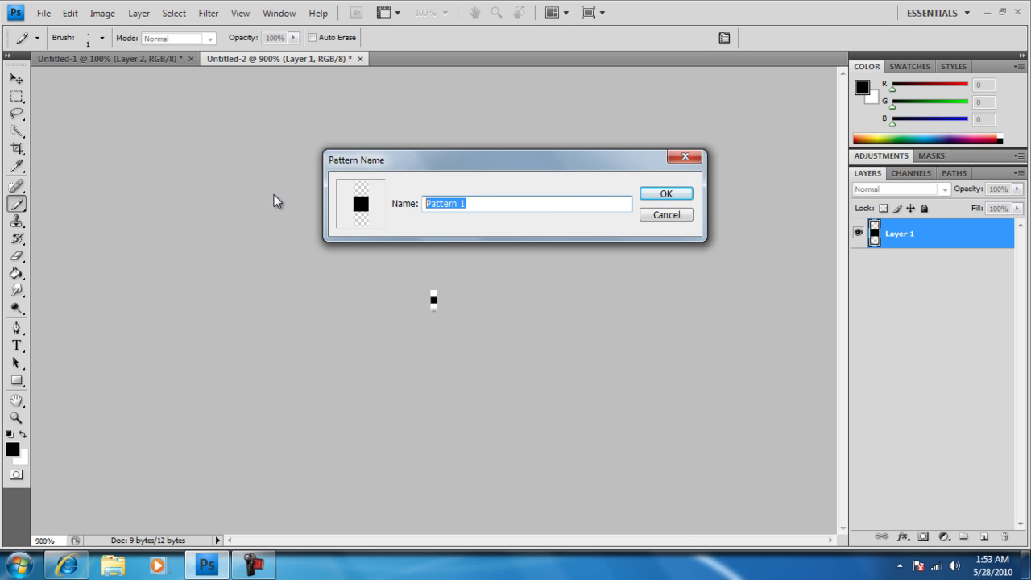
pyautogui.press('BackSpace')
pyautogui.write('ne')
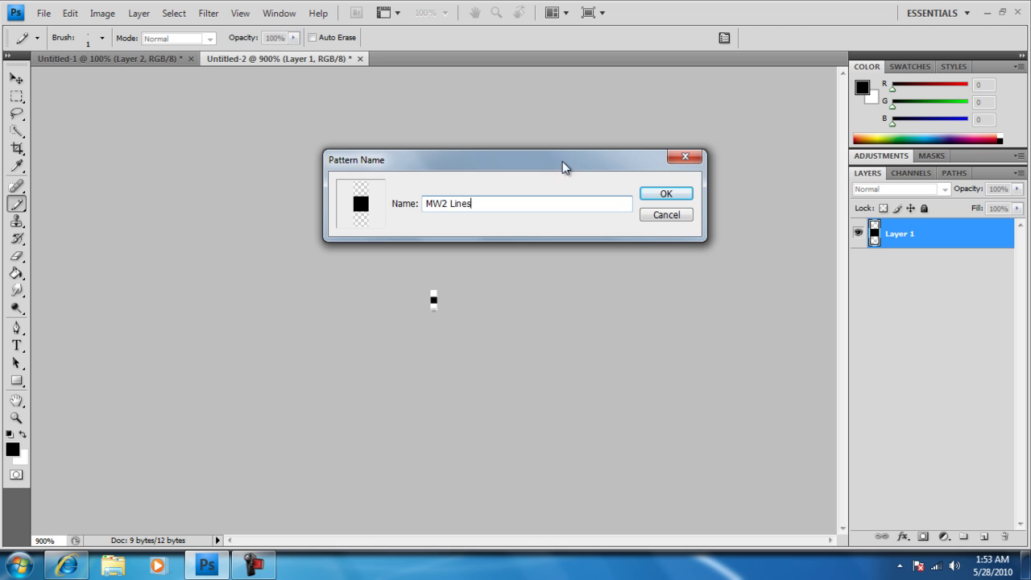
pyautogui.write('s')
pyautogui.click(665, 196)
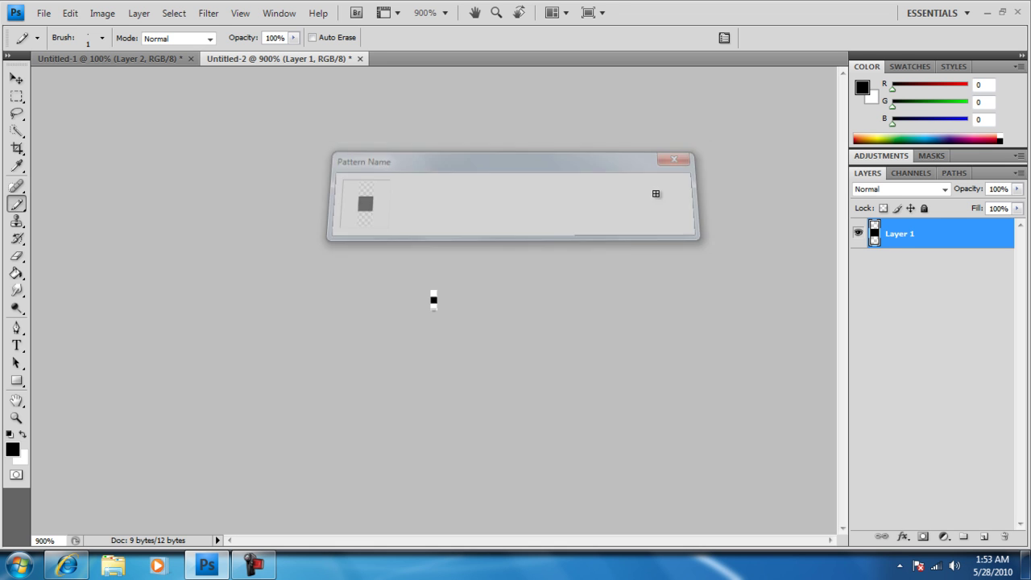
# Step: Return to the Untitled-1 title document and select the Pattern Stamp Tool with the NW2 Lines pattern
pyautogui.click(114, 60)
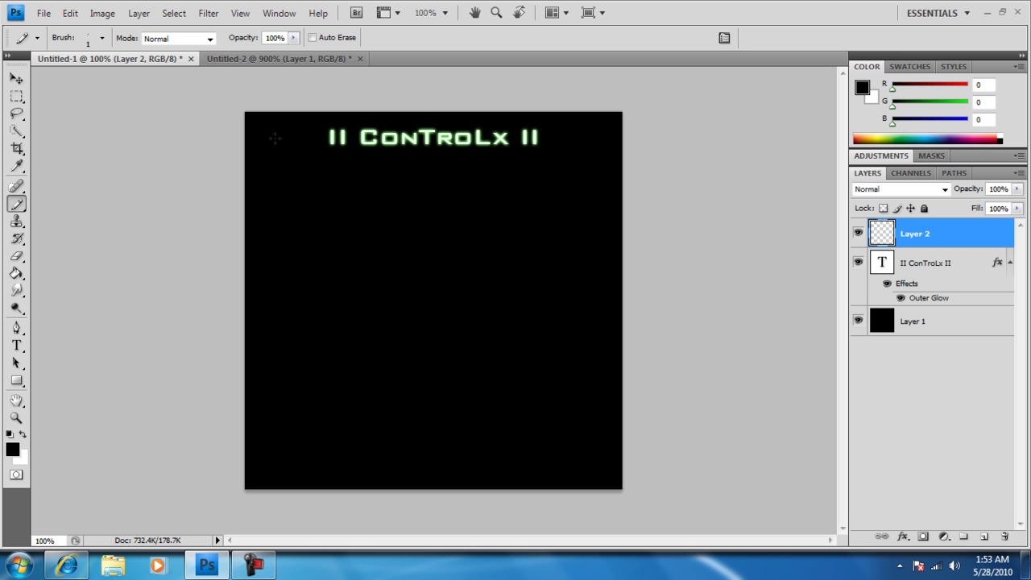
pyautogui.click(278, 58)
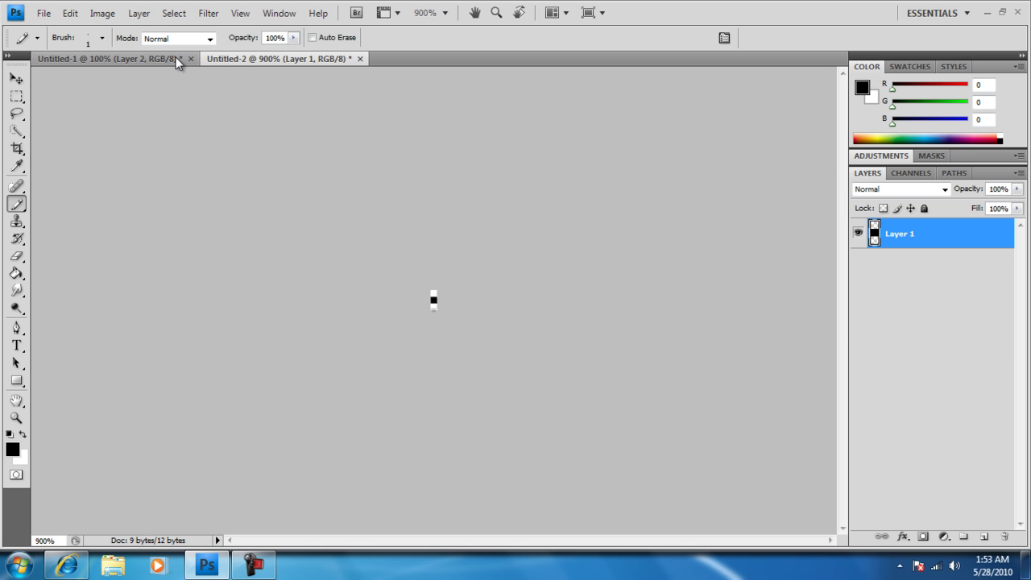
pyautogui.click(175, 58)
pyautogui.click(17, 221)
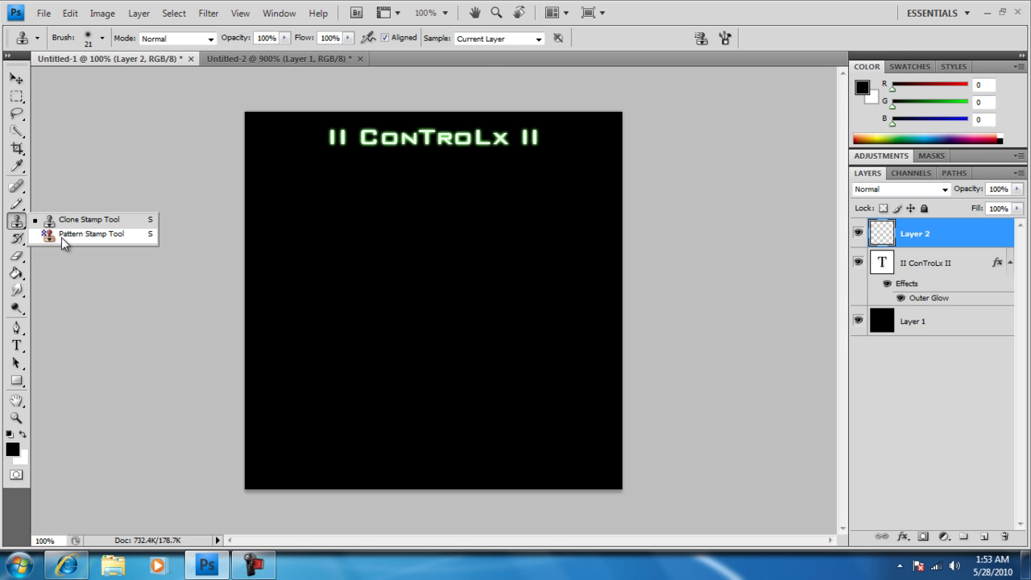
pyautogui.click(88, 233)
pyautogui.click(405, 38)
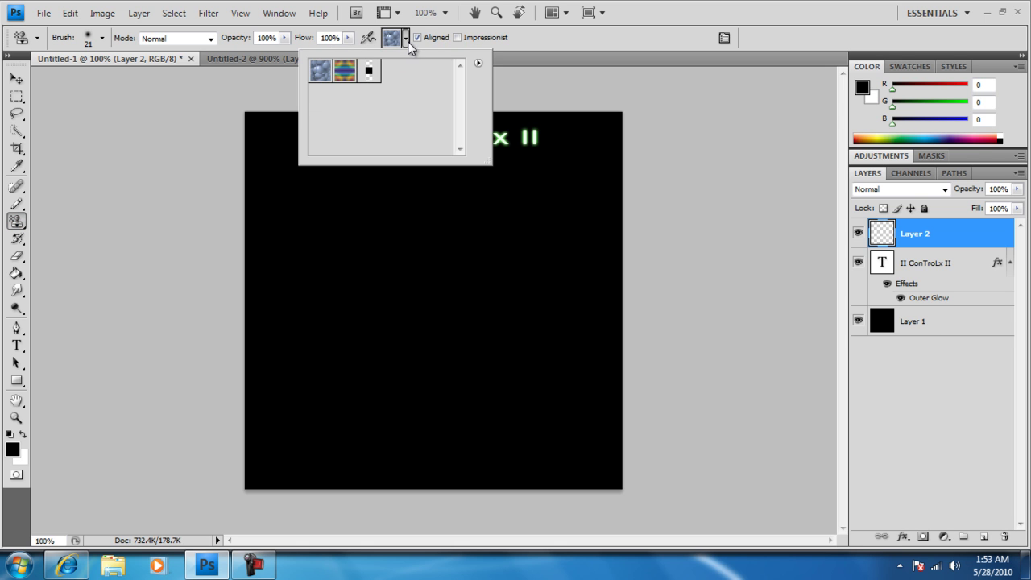
pyautogui.click(369, 72)
pyautogui.click(400, 37)
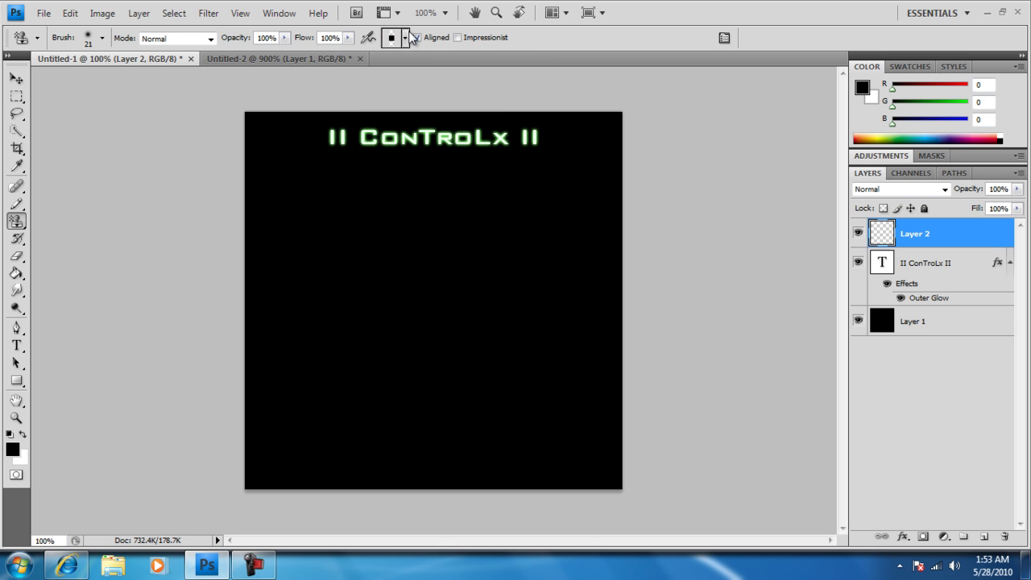
# Step: Replace the brushes with Basic Brushes and select the 24 px hard round brush
pyautogui.click(103, 38)
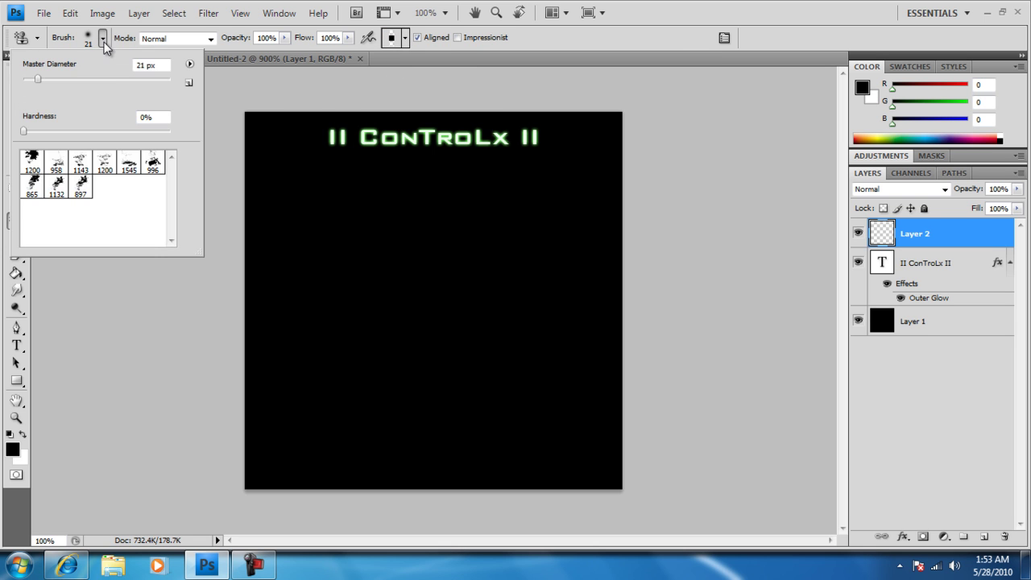
pyautogui.click(190, 64)
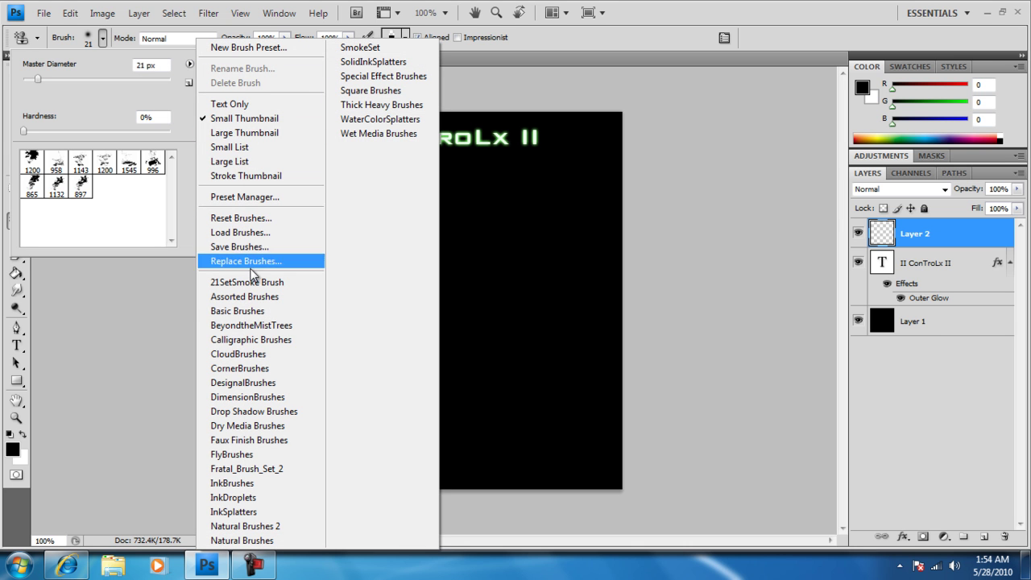
pyautogui.click(258, 312)
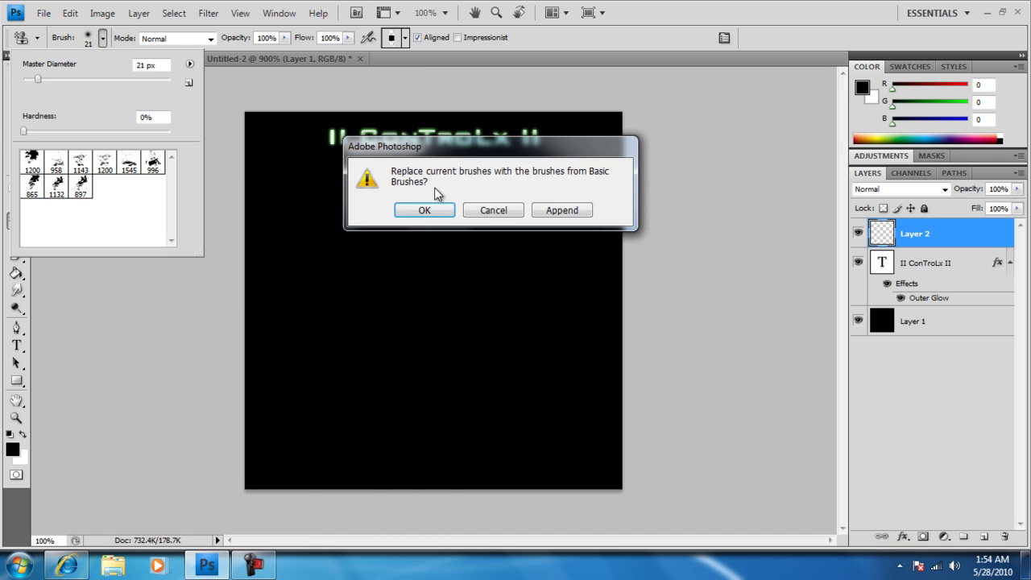
pyautogui.click(424, 211)
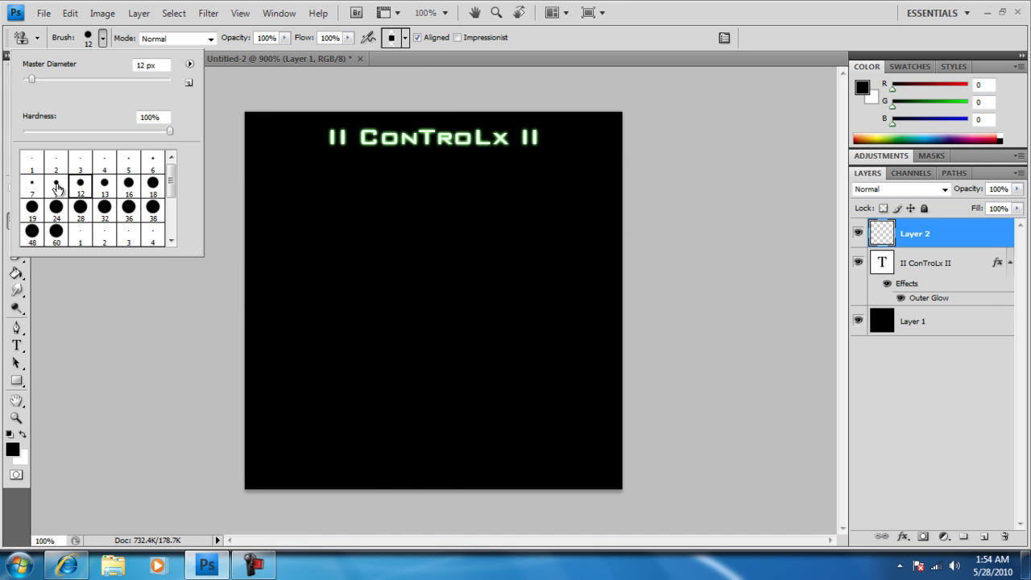
pyautogui.click(80, 183)
pyautogui.click(80, 209)
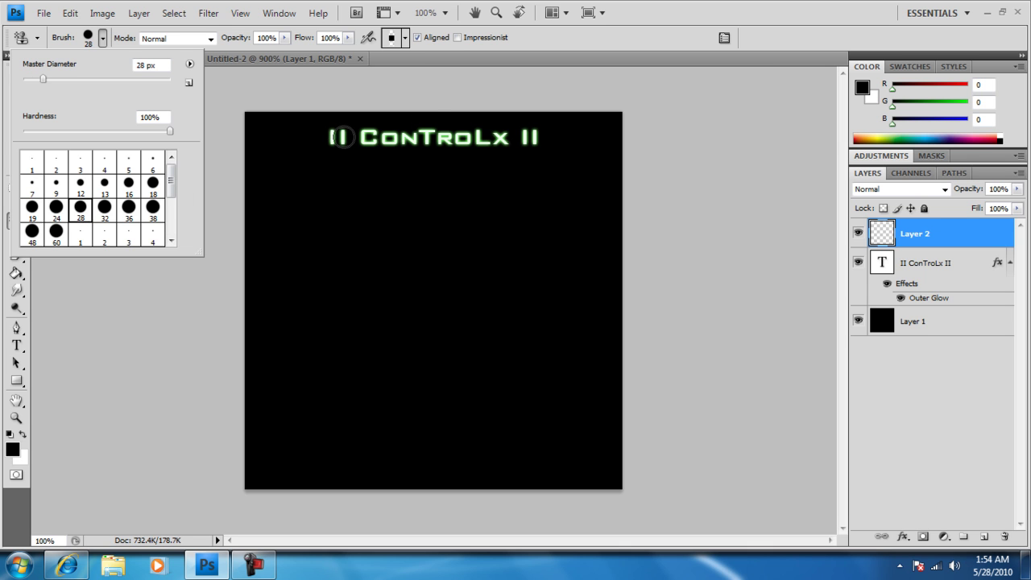
pyautogui.click(56, 207)
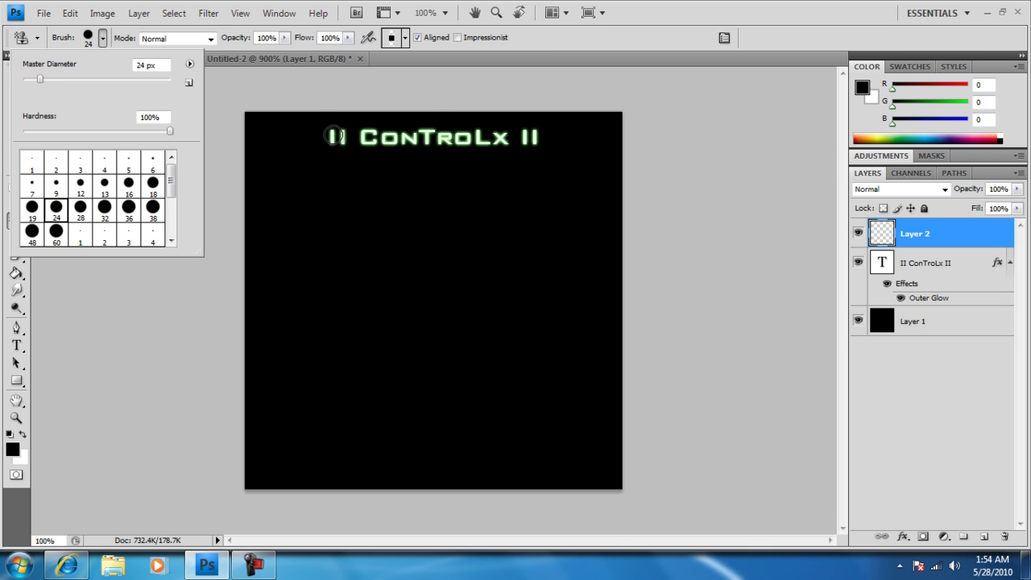
# Step: Paint the NW2 Lines pattern across the whole II ConTroLx II title on Layer 2
pyautogui.click(103, 38)
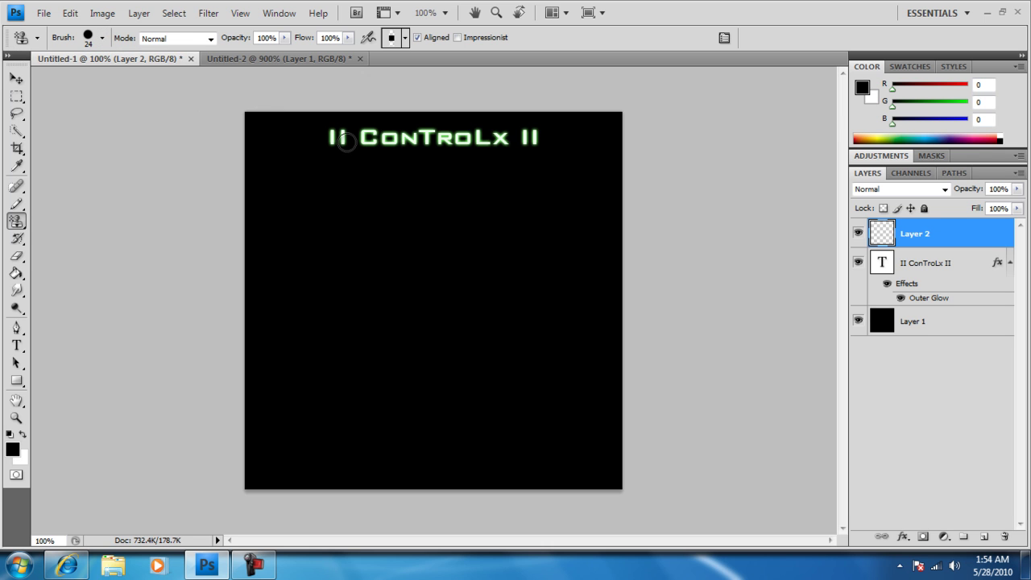
pyautogui.moveTo(330, 138); pyautogui.dragTo(564, 136)
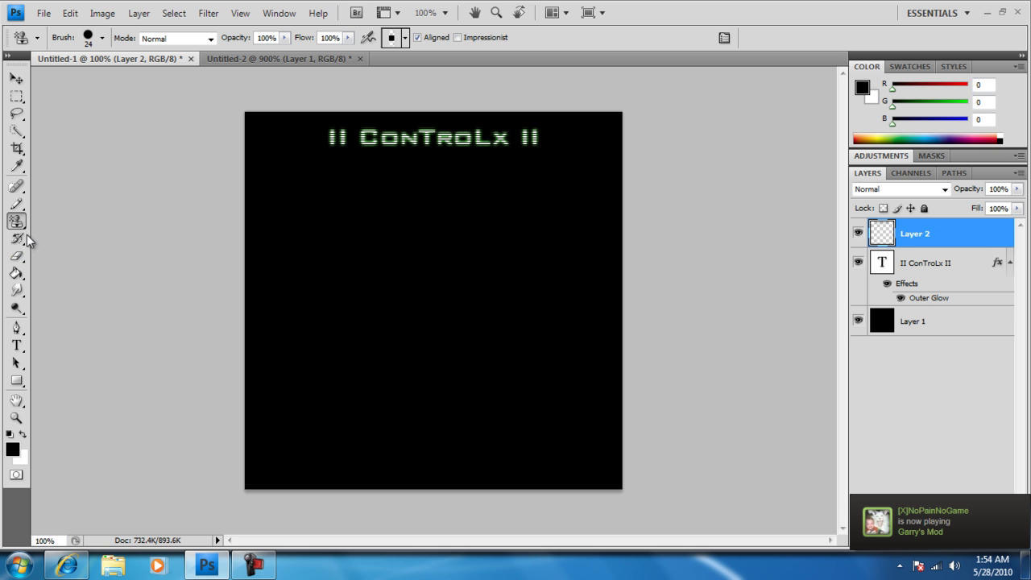
# Step: Free-transform the text layer to about double height and 122% width, then apply it
pyautogui.click(929, 270)
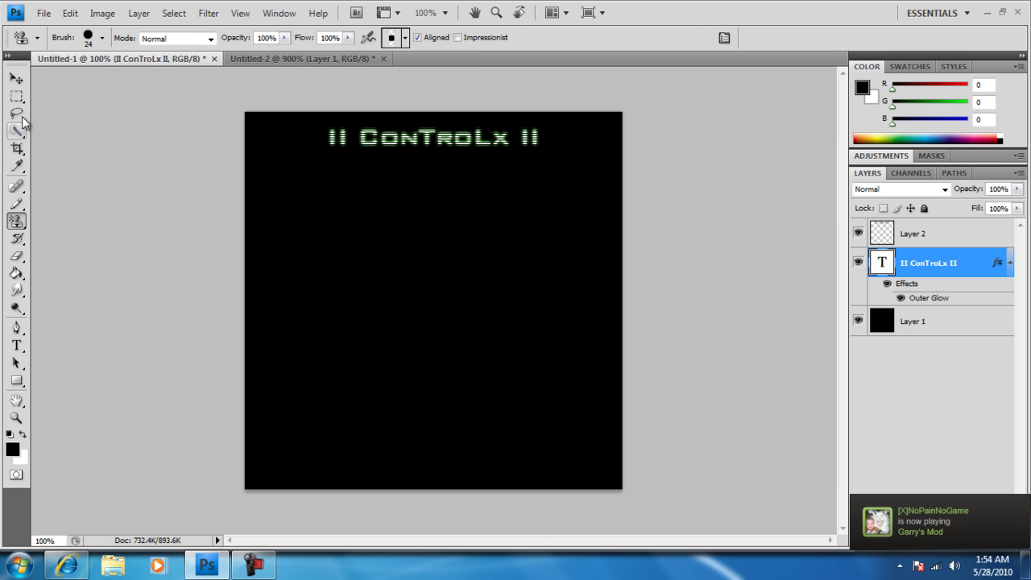
pyautogui.hotkey('ctrl', 't')
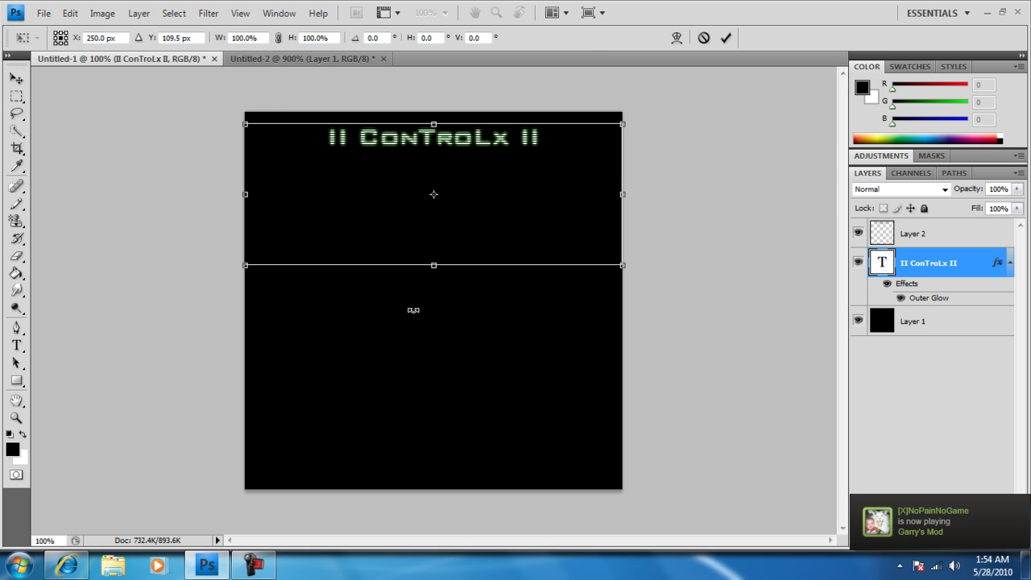
pyautogui.moveTo(433, 266)
pyautogui.mouseDown()
pyautogui.moveTo(456, 352)
pyautogui.moveTo(451, 426)
pyautogui.mouseUp()
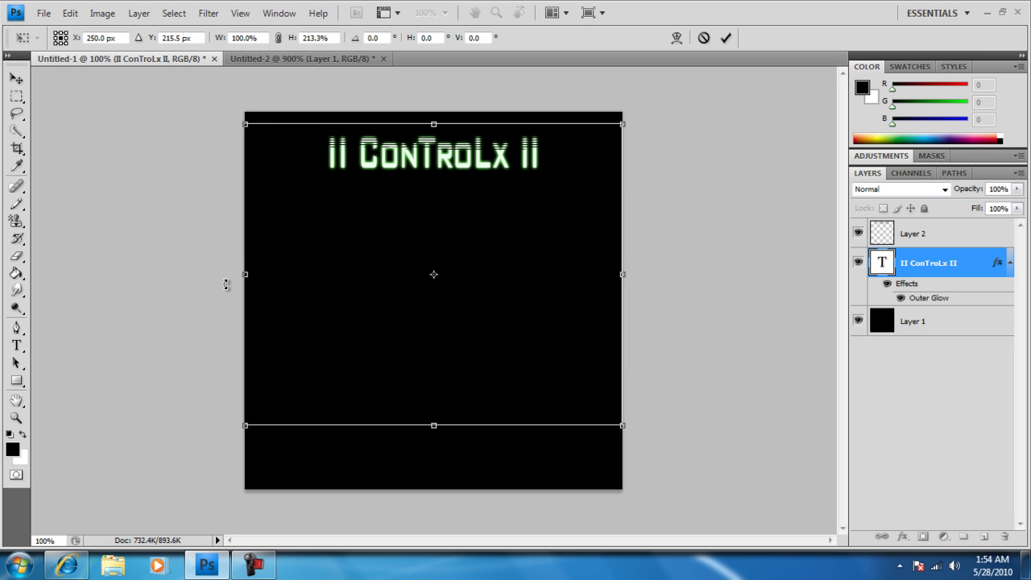
pyautogui.moveTo(241, 273); pyautogui.dragTo(217, 273)
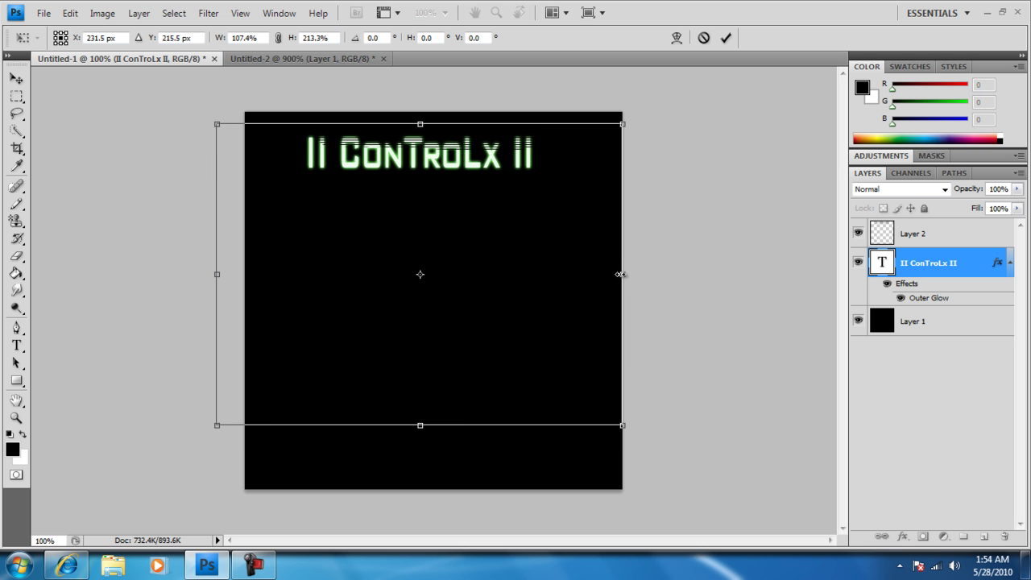
pyautogui.moveTo(619, 274); pyautogui.dragTo(677, 274)
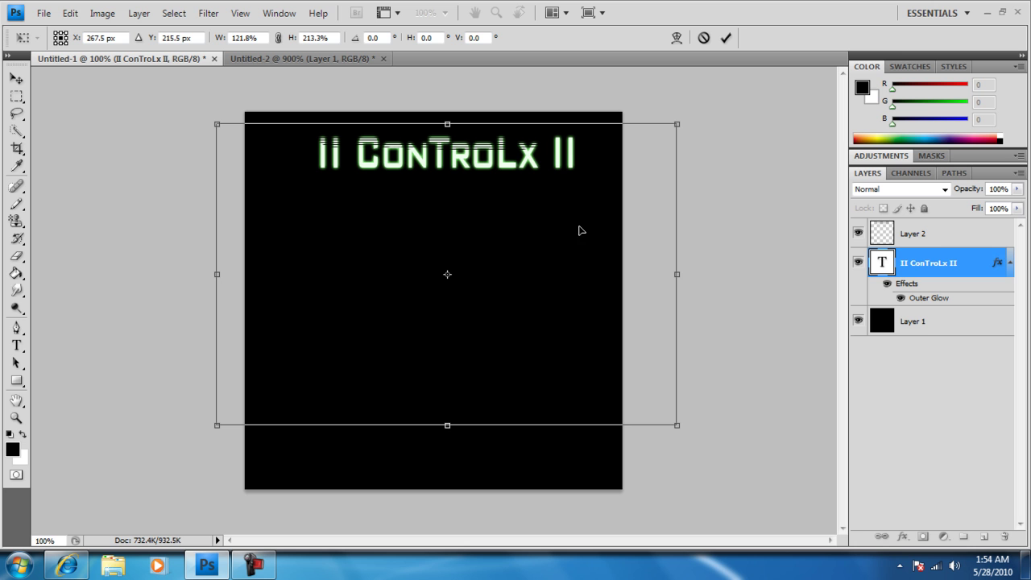
pyautogui.click(16, 78)
# Step: Commit the transform and nudge the II ConTroLx II text slightly left toward centre
pyautogui.click(451, 209)
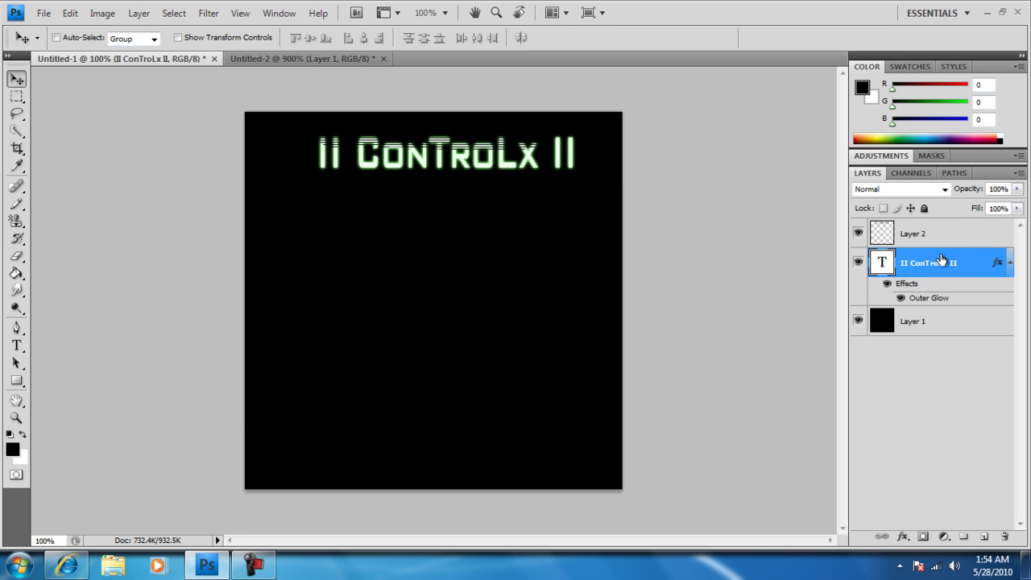
pyautogui.click(930, 237)
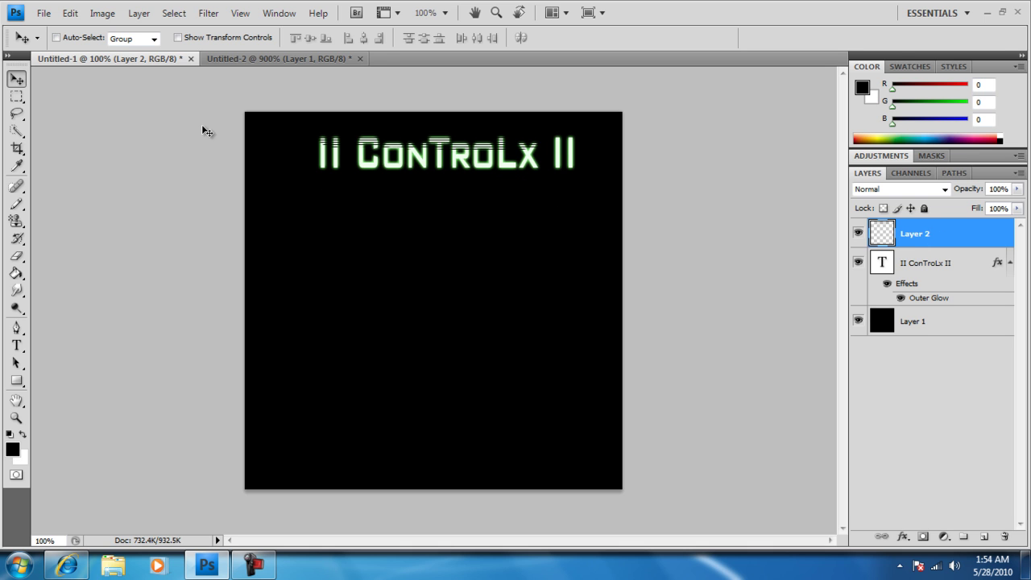
pyautogui.click(934, 264)
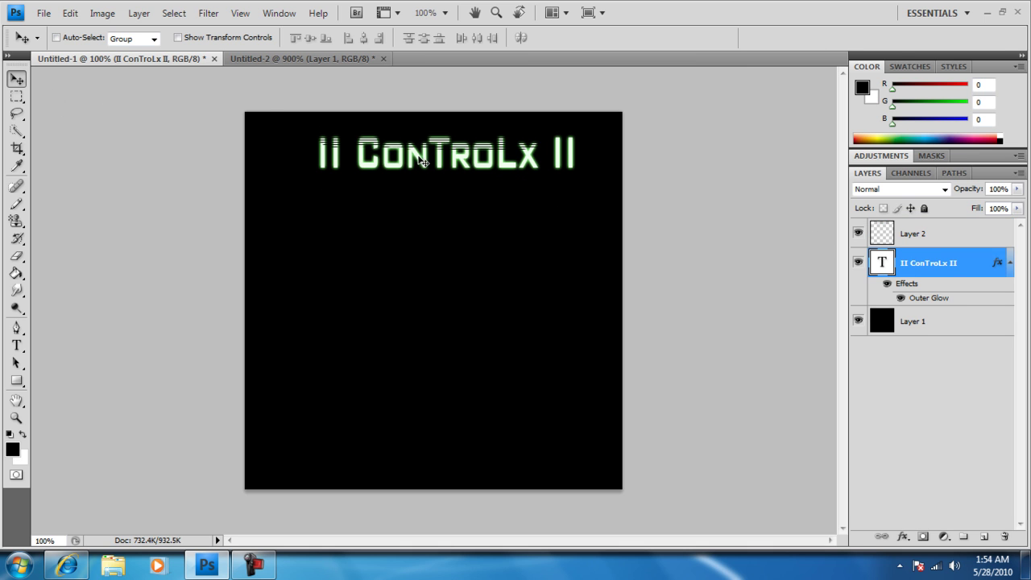
pyautogui.moveTo(420, 159); pyautogui.dragTo(407, 161)
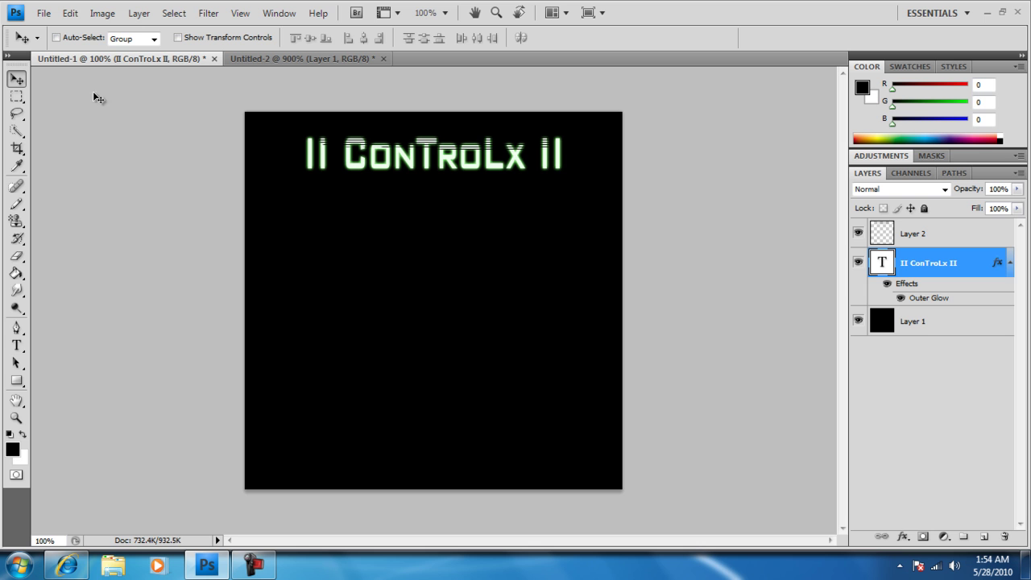